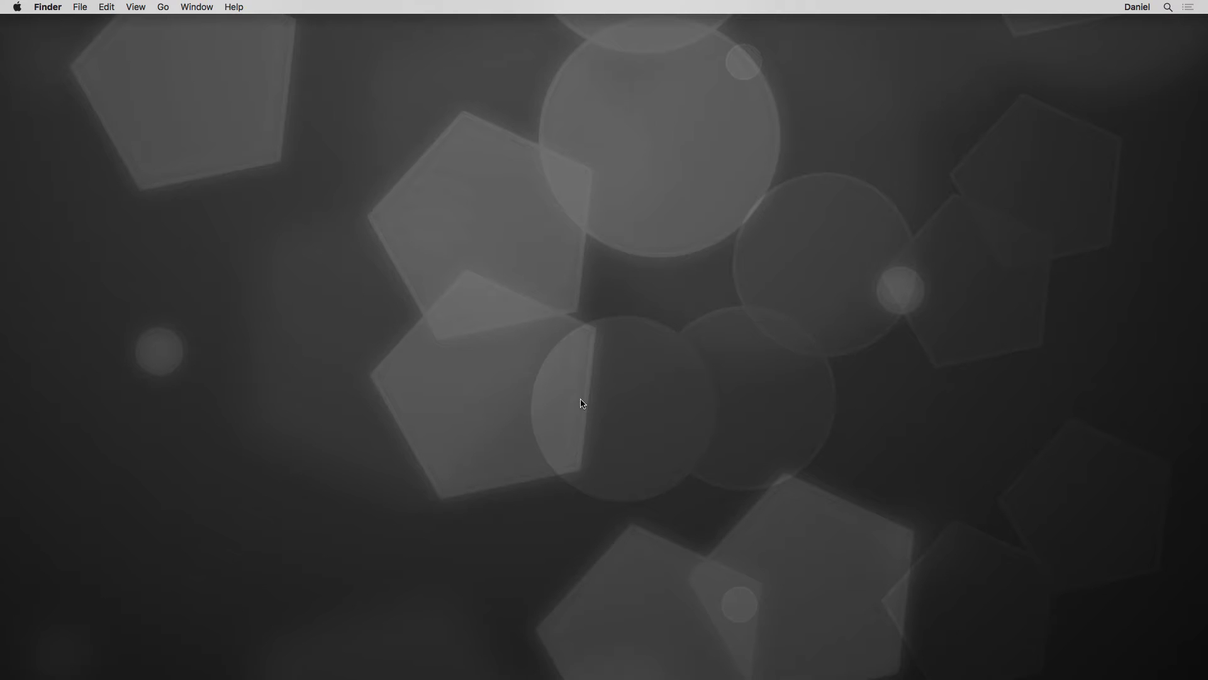
- Log in to 3dequalizer.com in Chrome with the account's 3DE ID and password
left_click(840, 673)
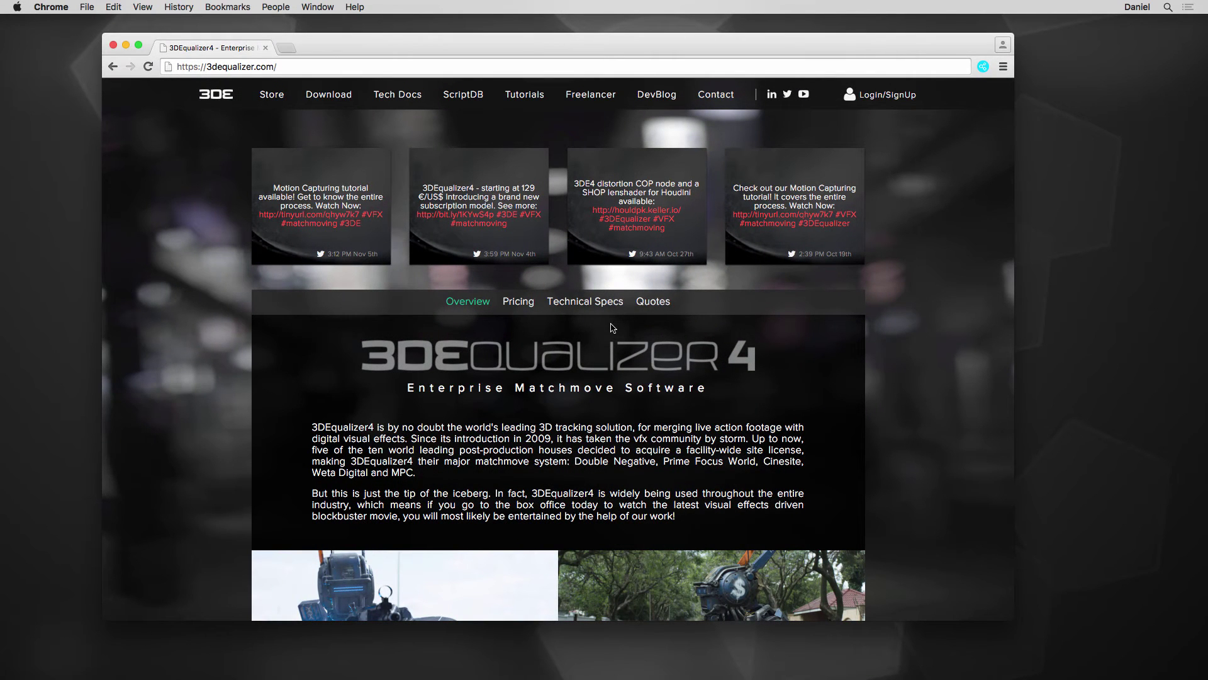
left_click(887, 100)
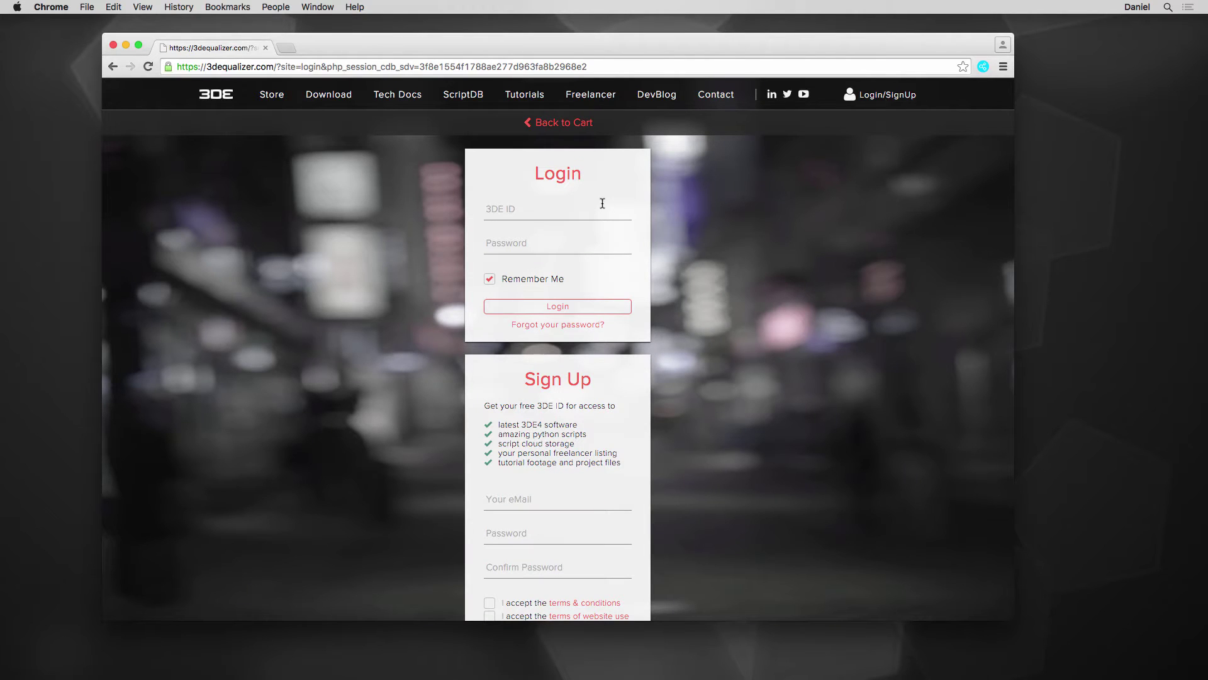
left_click(598, 214)
key("Tab")
type("*************")
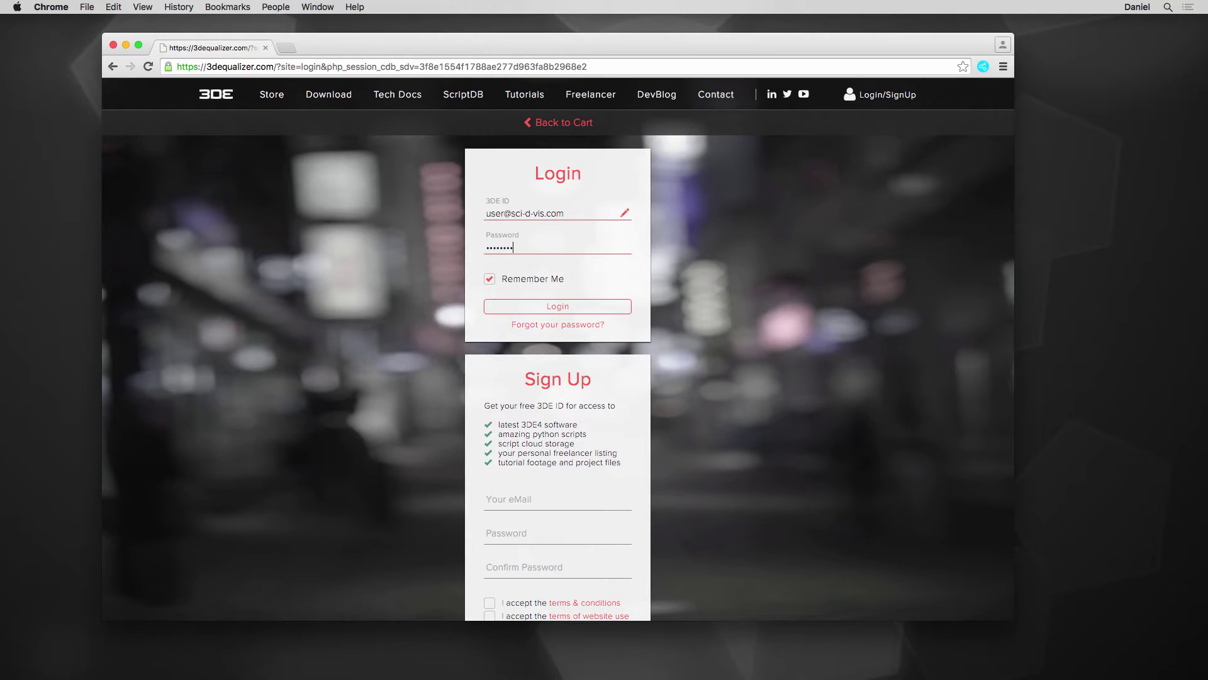
left_click(572, 310)
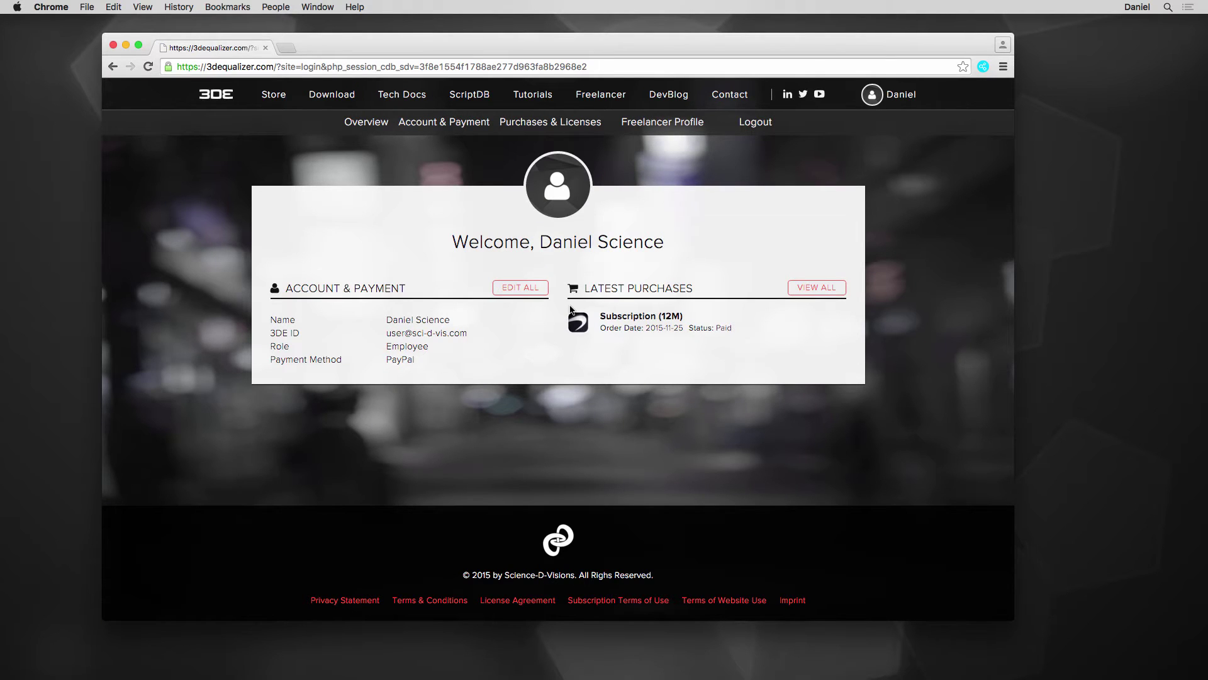
- Download the OS X build of 3DEqualizer 4 Release 4 beta 8 after accepting the license agreement
left_click(332, 98)
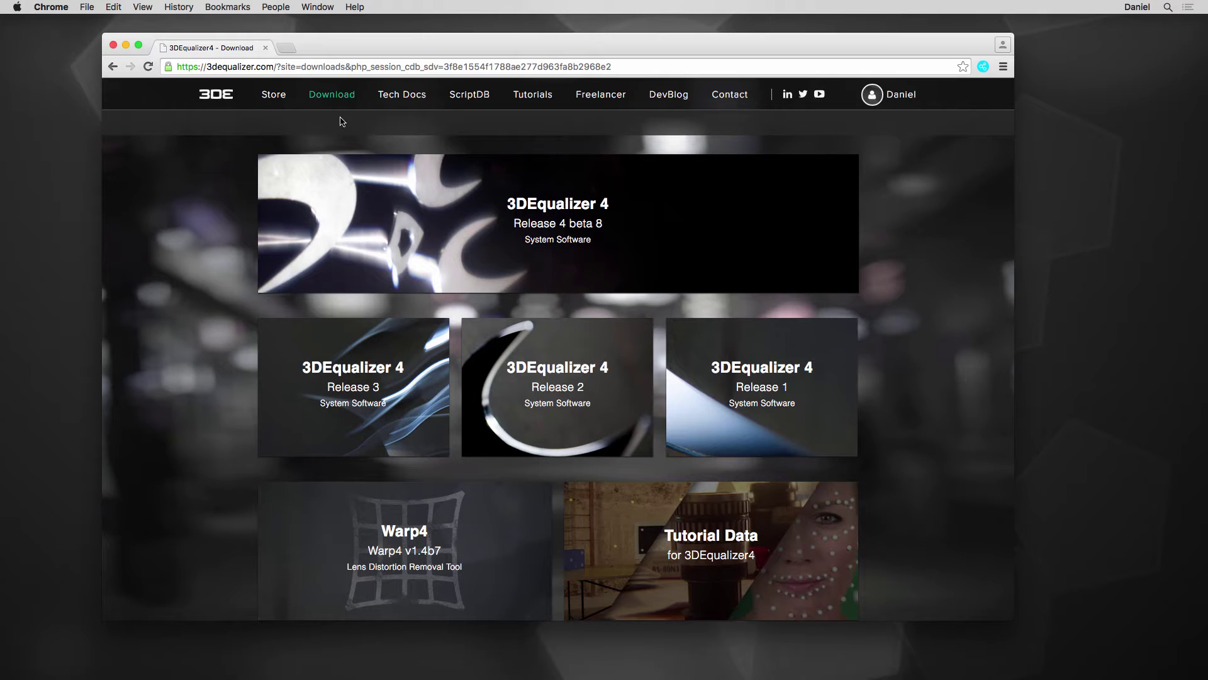
left_click(504, 212)
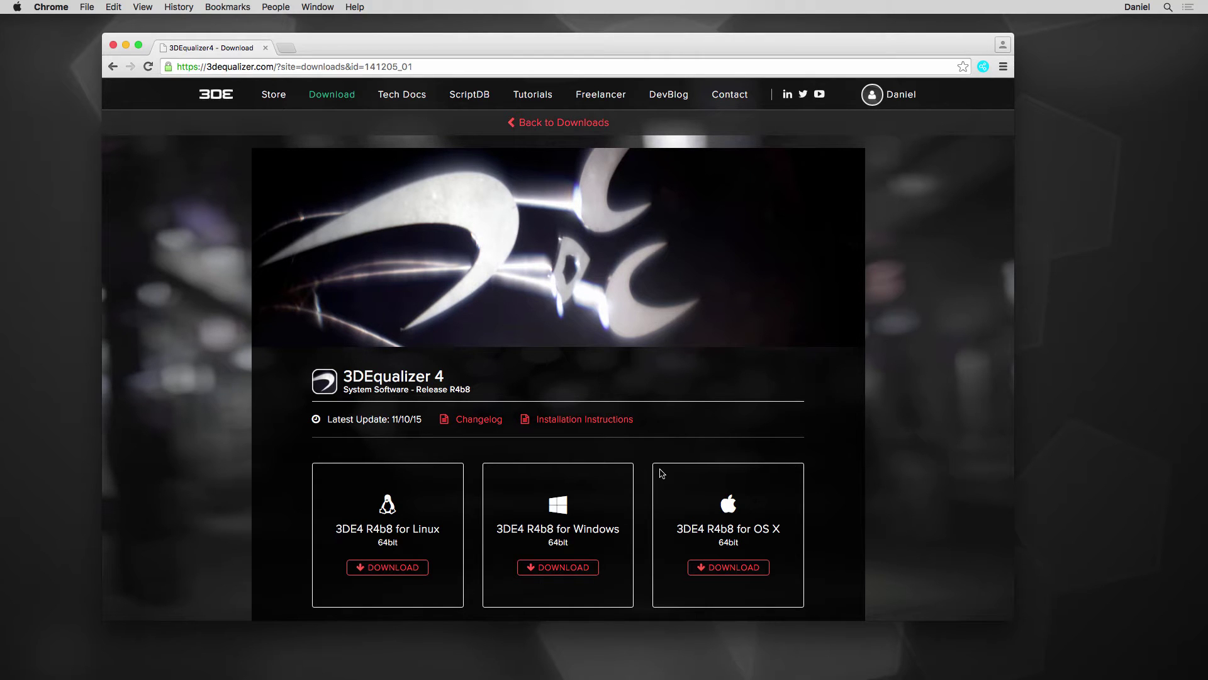
left_click(730, 568)
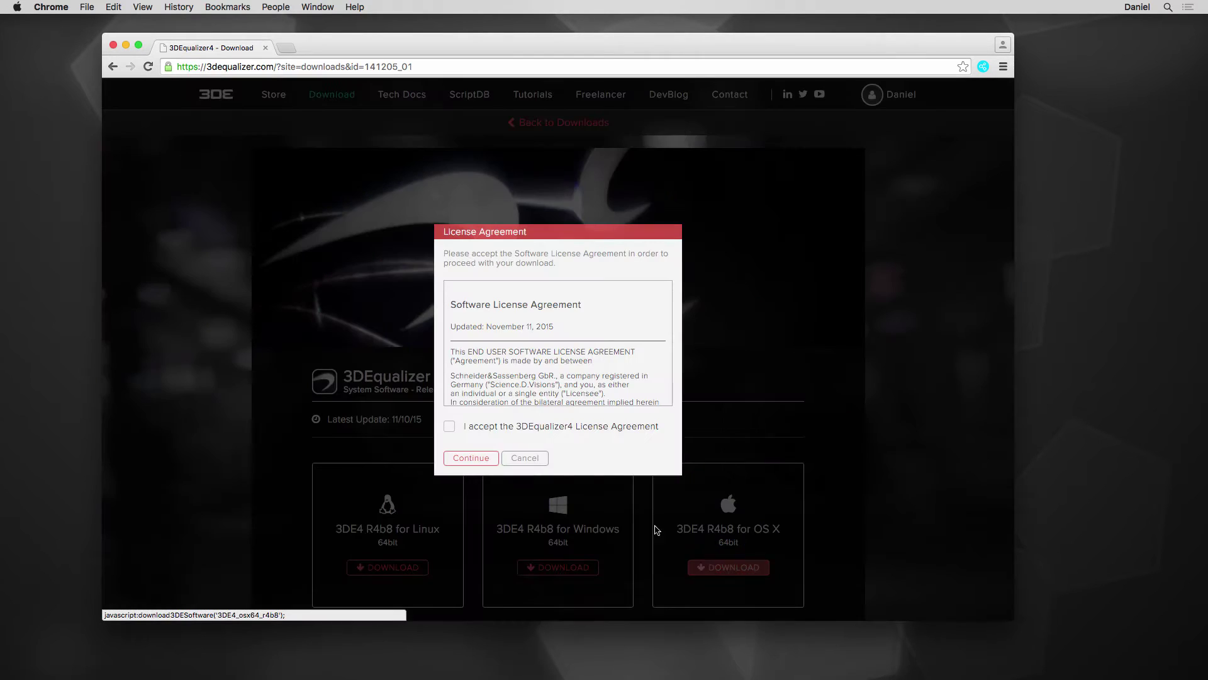
left_click(450, 426)
left_click(471, 458)
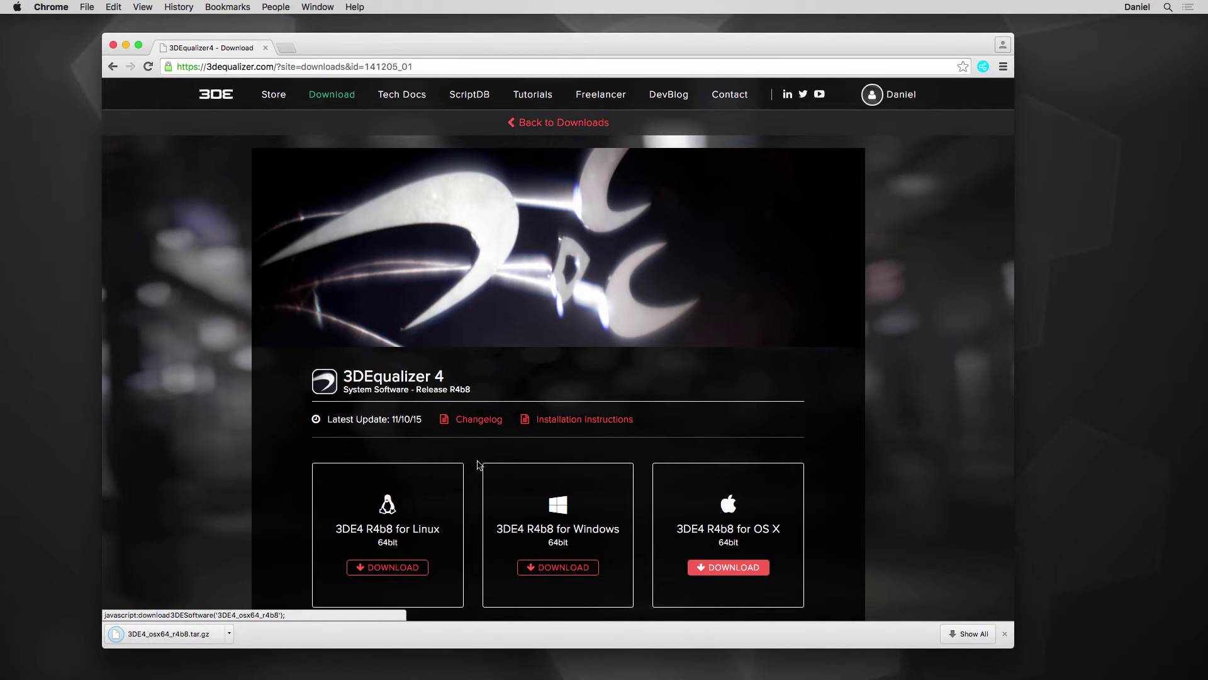
left_click(1005, 634)
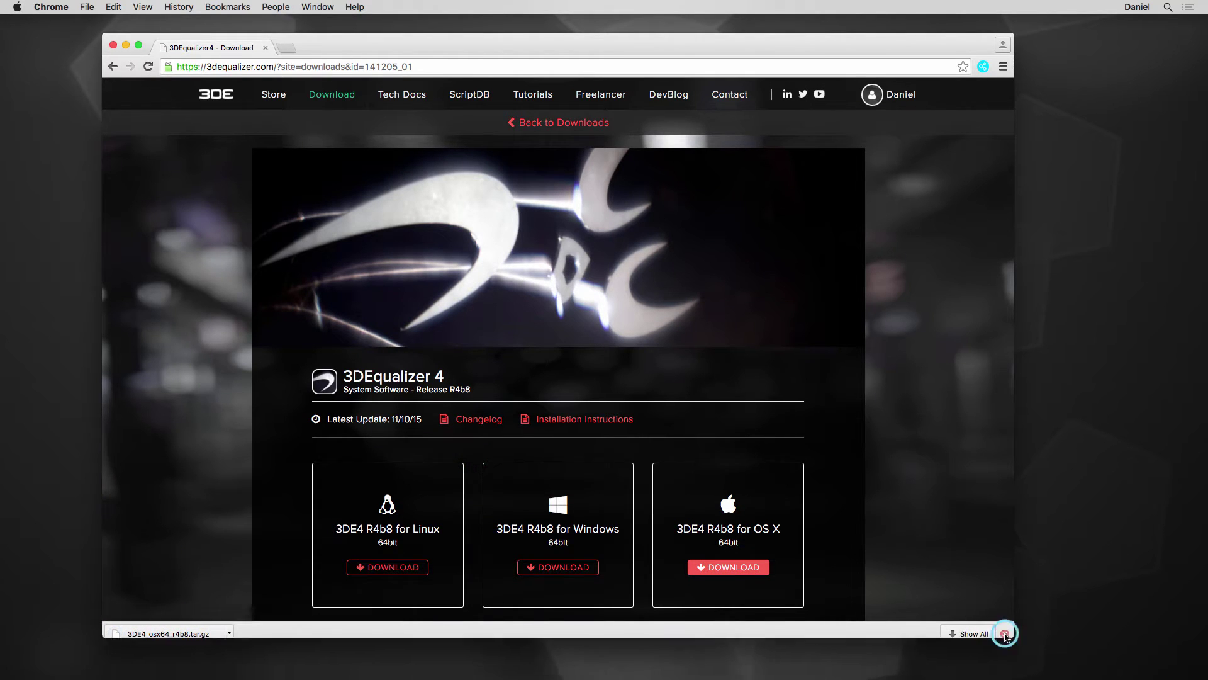
left_click(126, 45)
- Extract 3DE4_osx64_r4b8.tar.gz on the desktop and place the resulting folder beneath it
left_click(637, 441)
left_click_drag(637, 441, 826, 263)
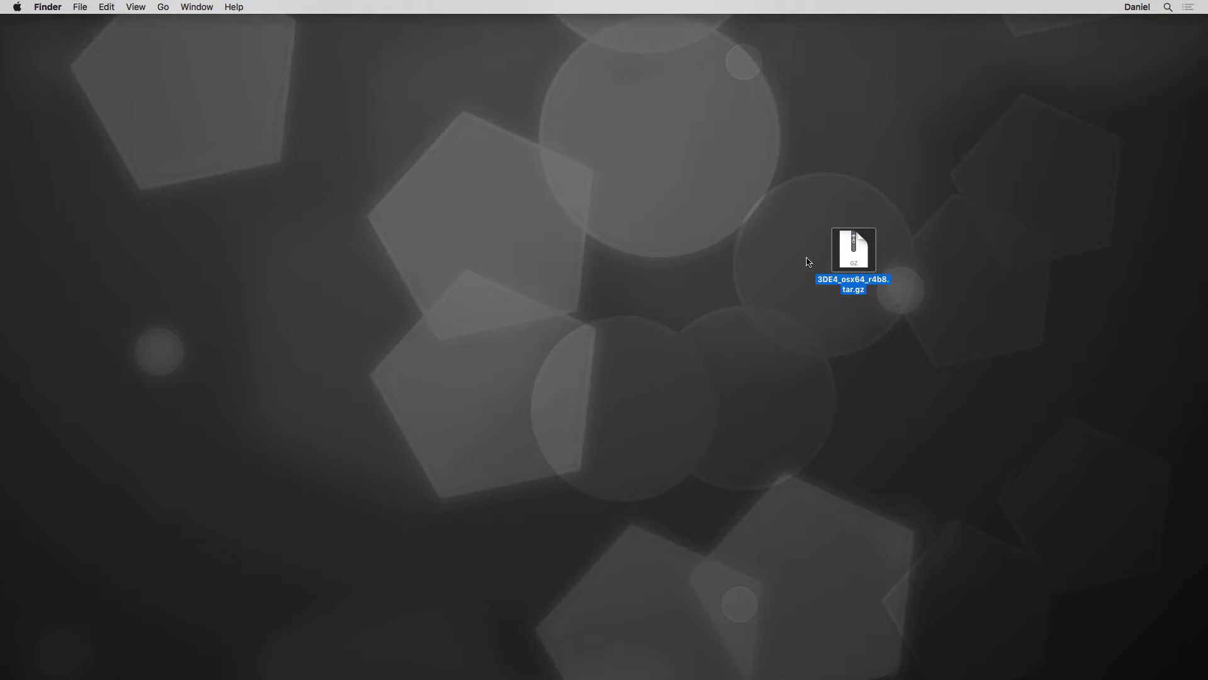
double_click(854, 260)
left_click_drag(859, 257, 857, 321)
left_click(914, 325)
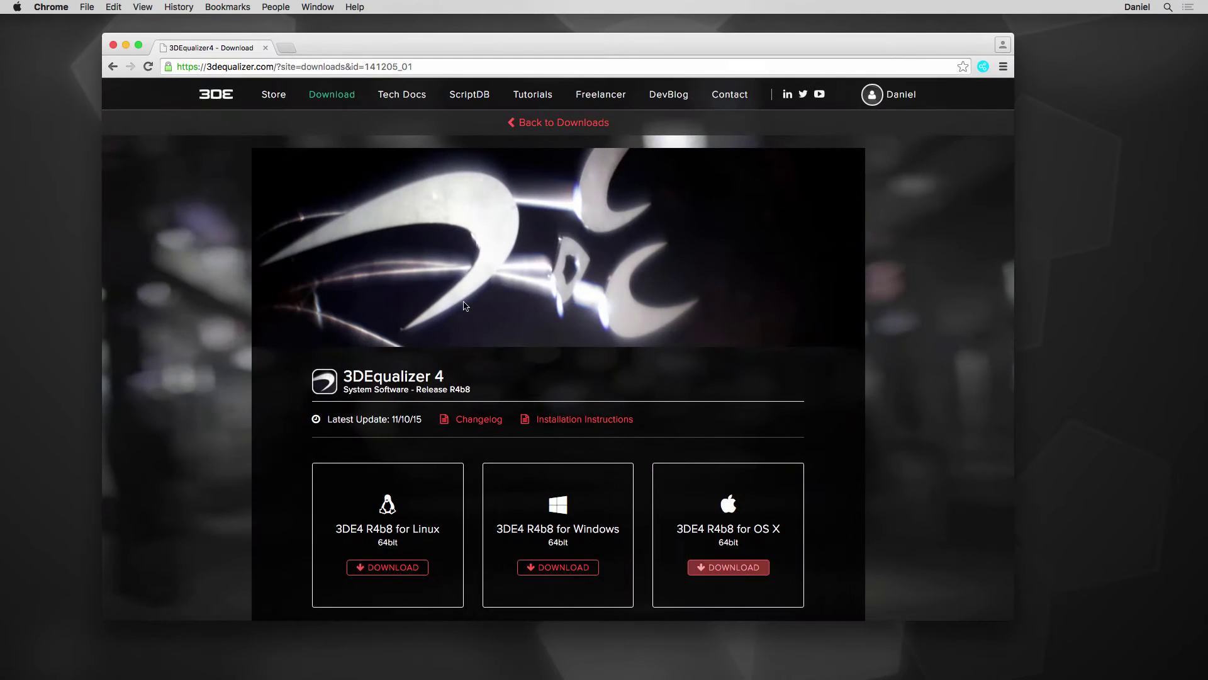
- Visit 7zip.org in a new tab, close it, and minimise Chrome
left_click(288, 48)
type("7z")
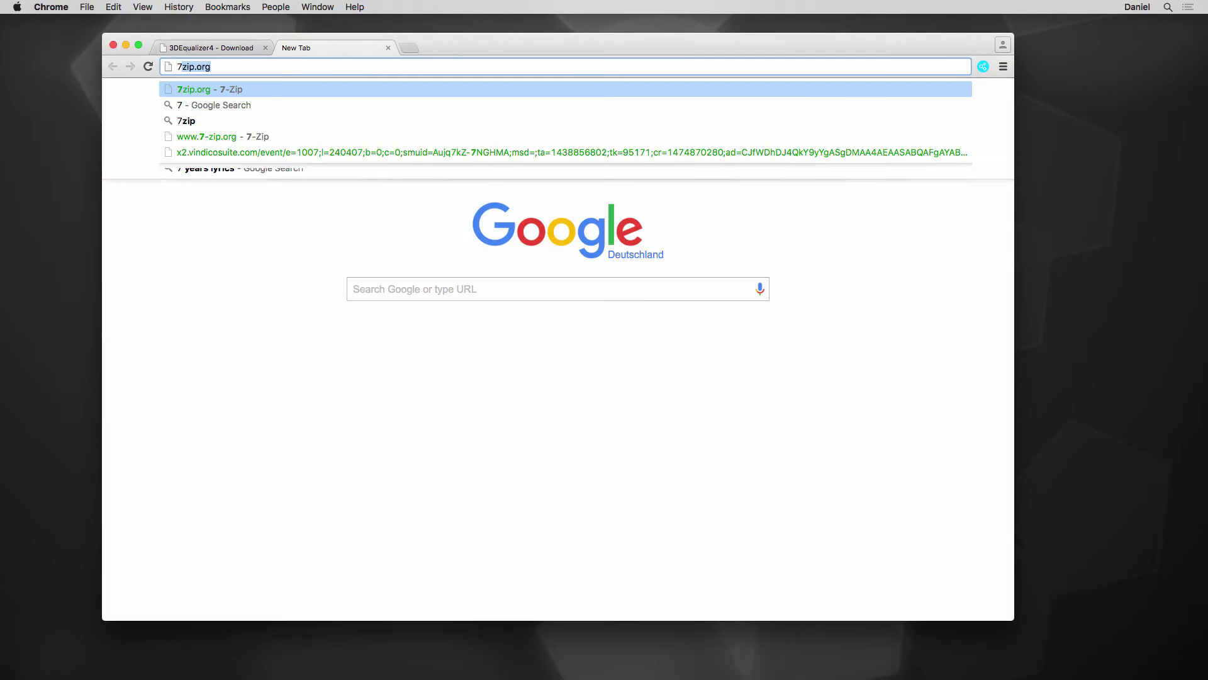
type("ip.org")
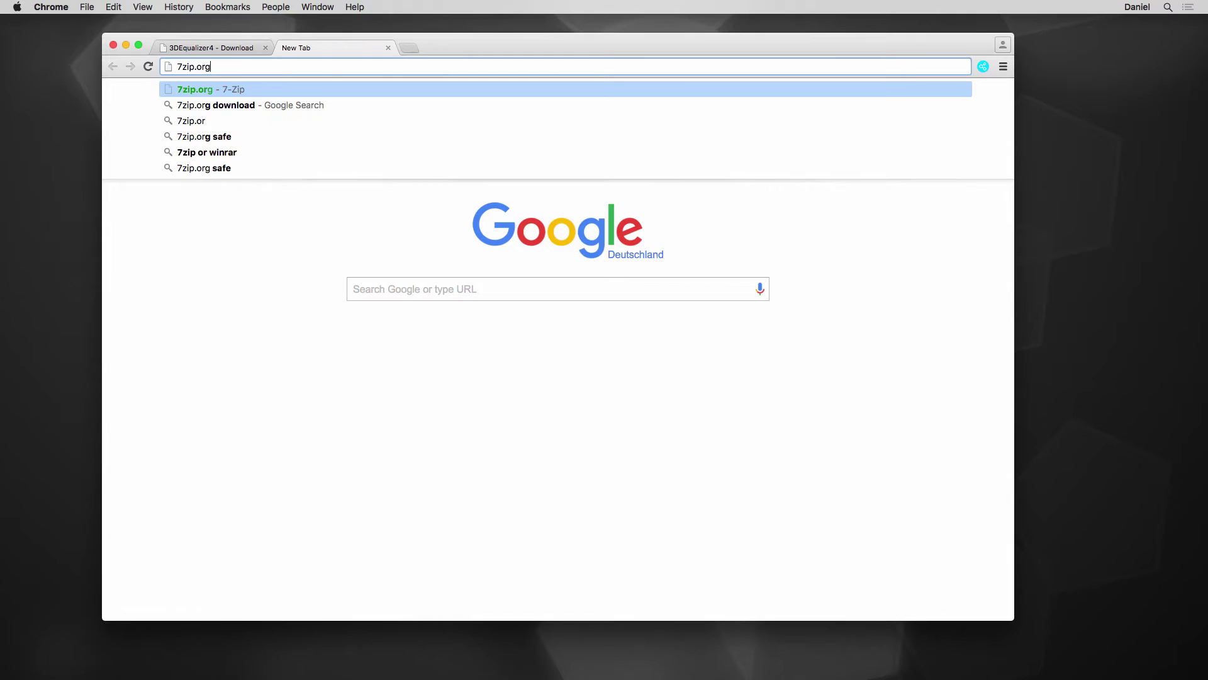
key("Return")
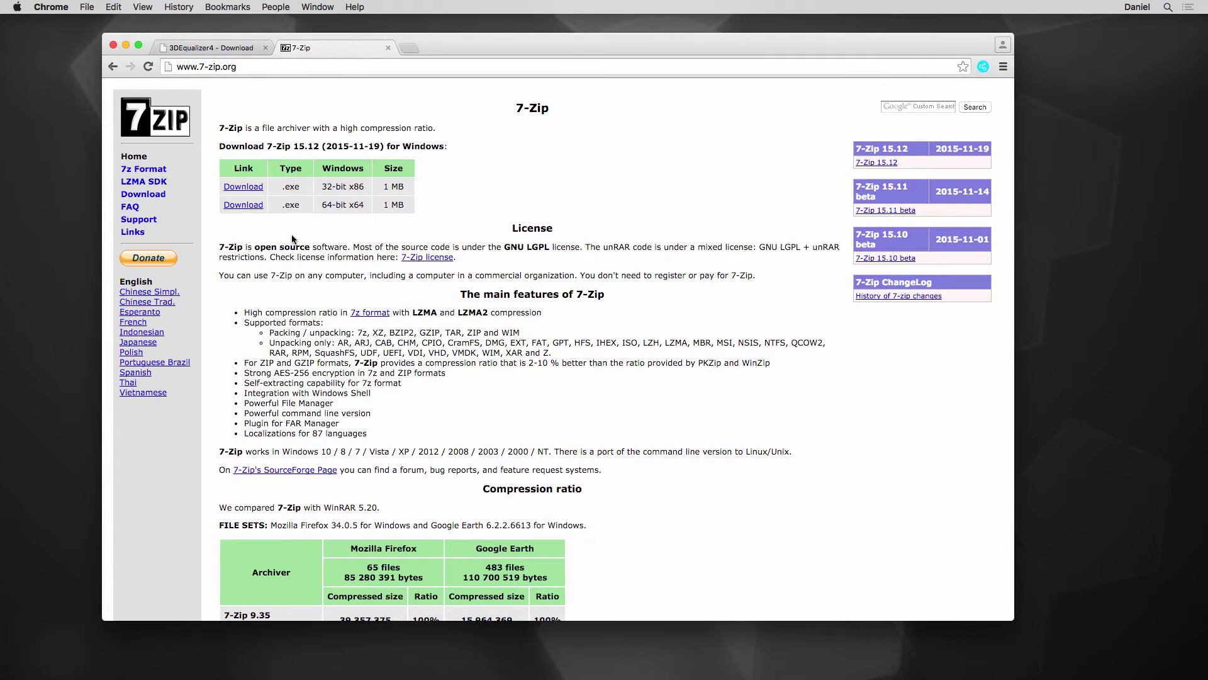
left_click(387, 48)
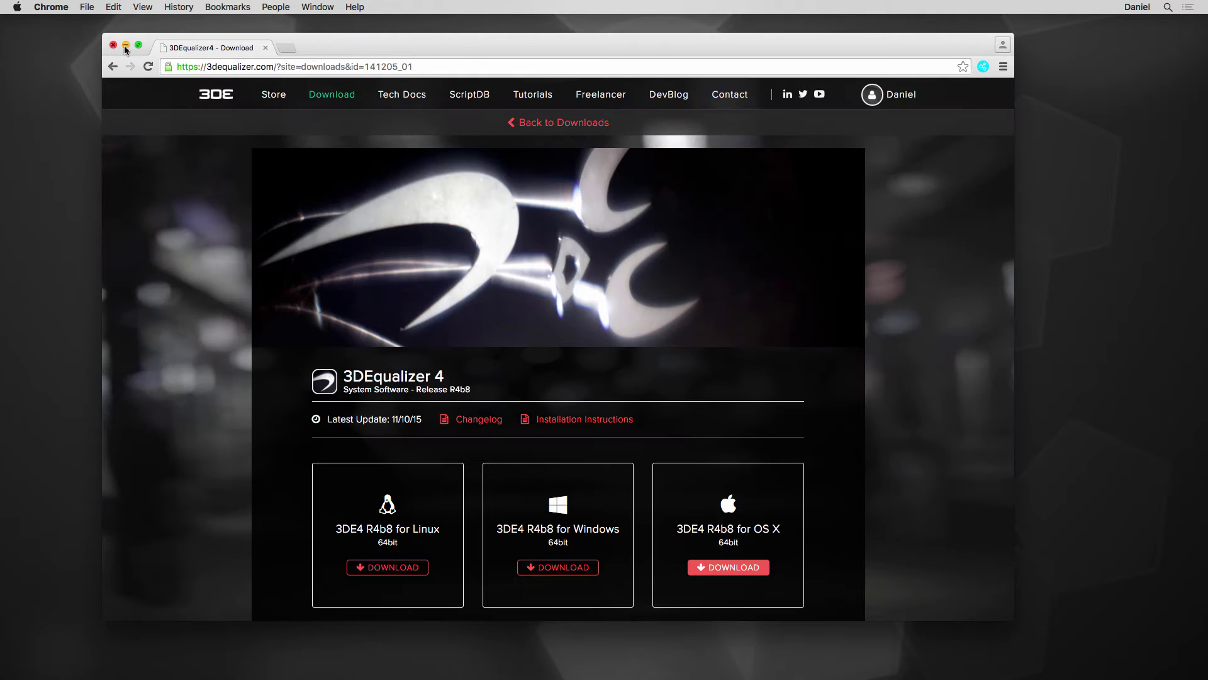
left_click(126, 45)
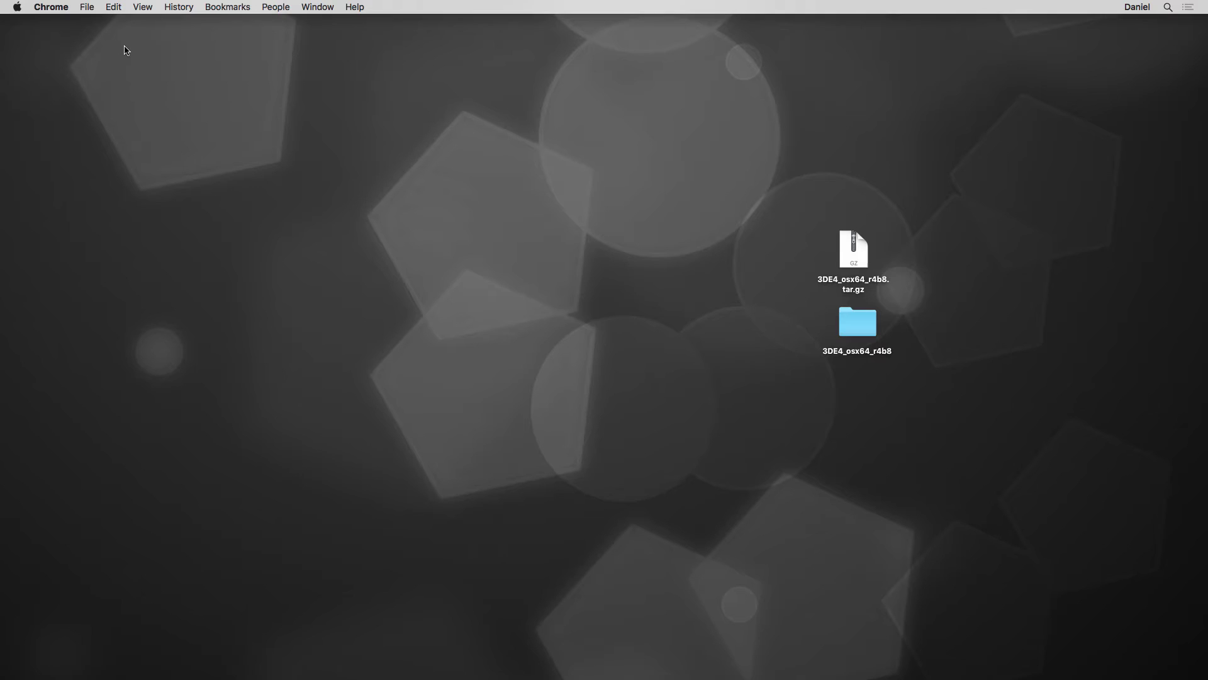
- Open the extracted 3DE4_osx64_r4b8 folder and show the contents of its bin folder
left_click(853, 333)
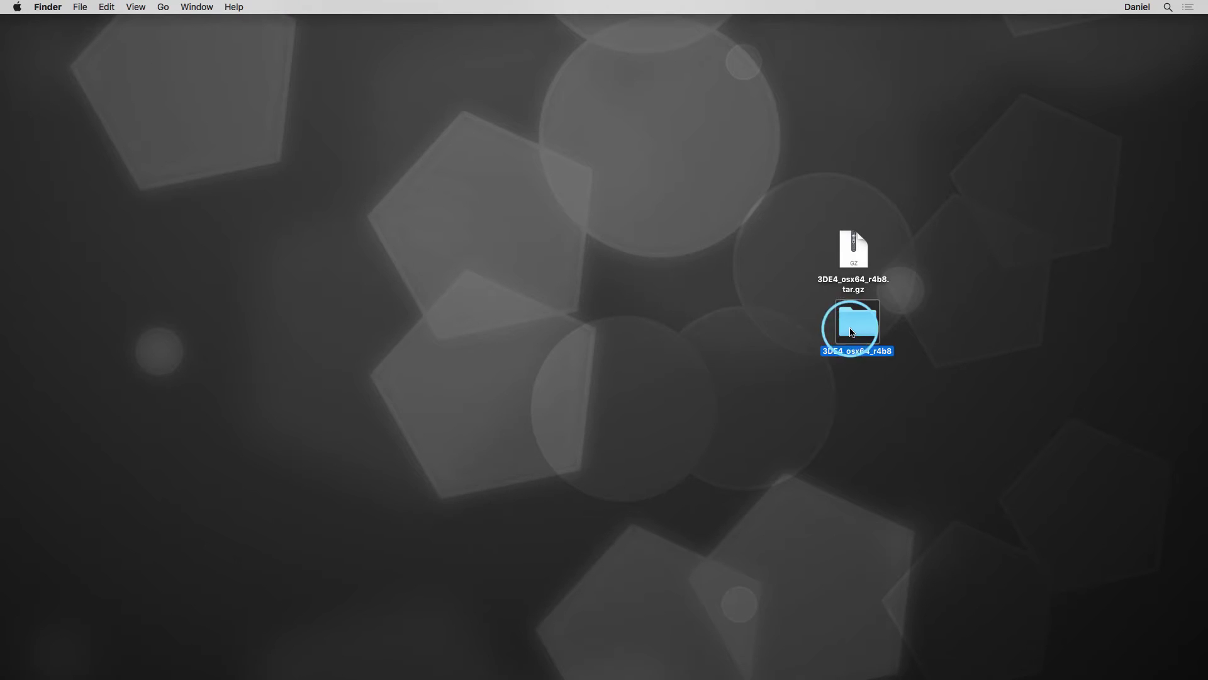
double_click(852, 333)
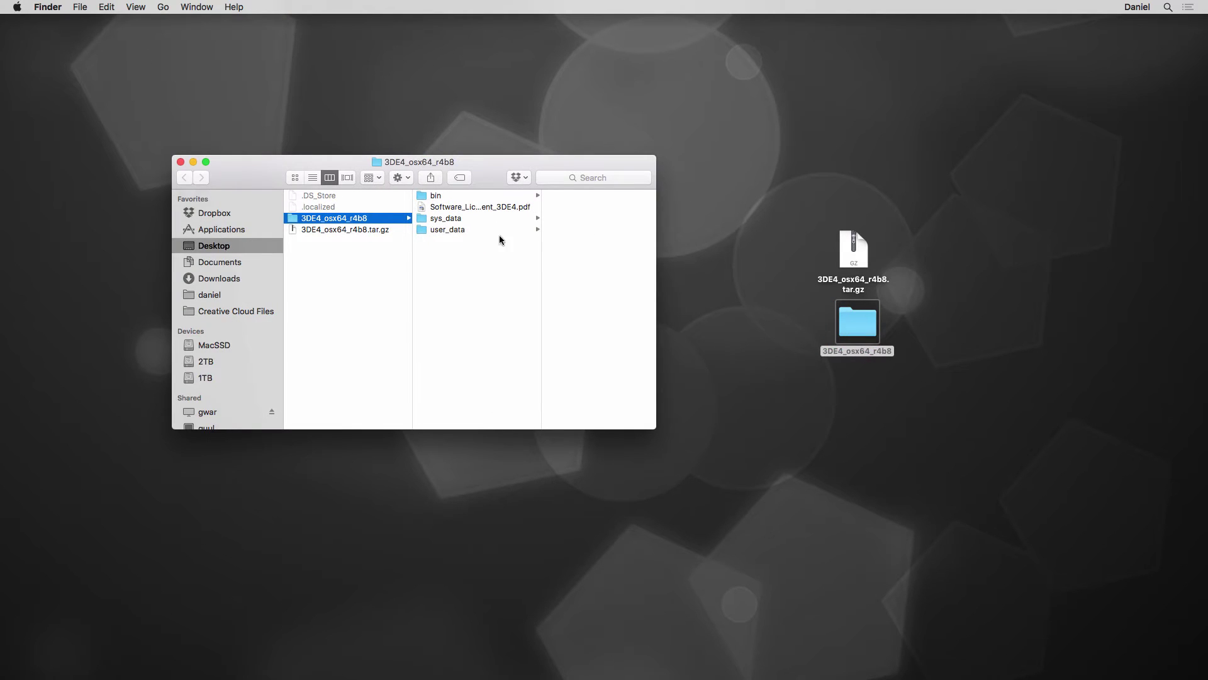
left_click(434, 195)
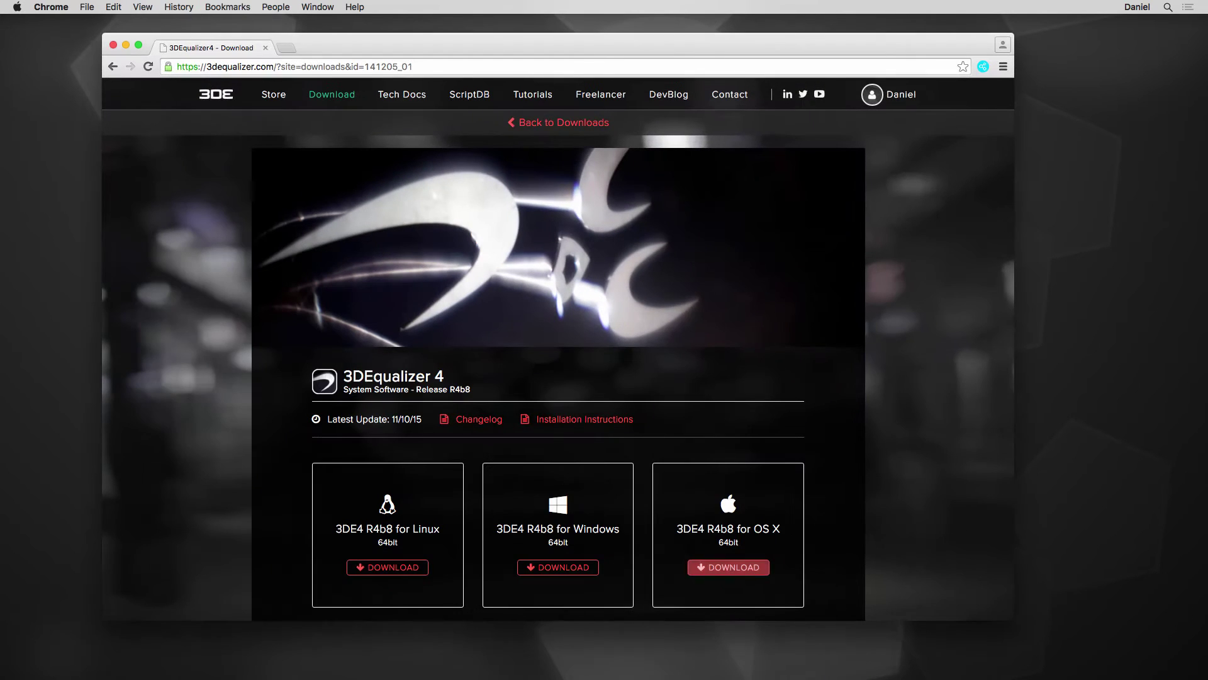
left_click(288, 47)
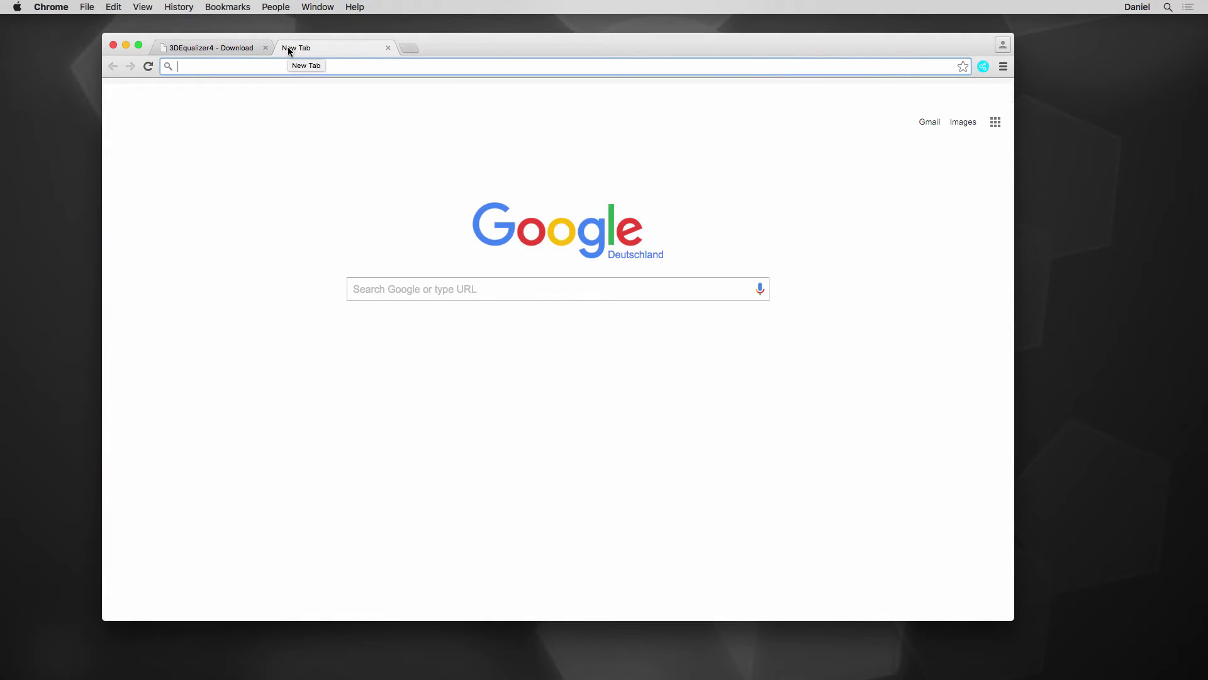
type("mac os x x")
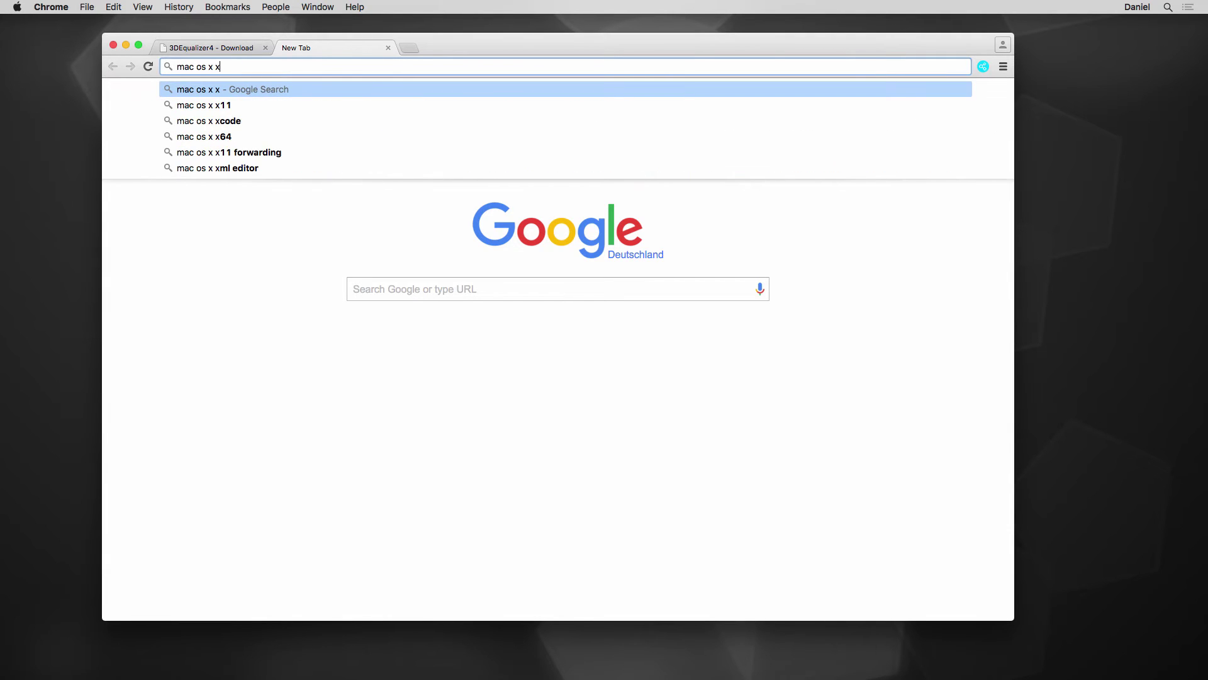
type("quartz")
key("Return")
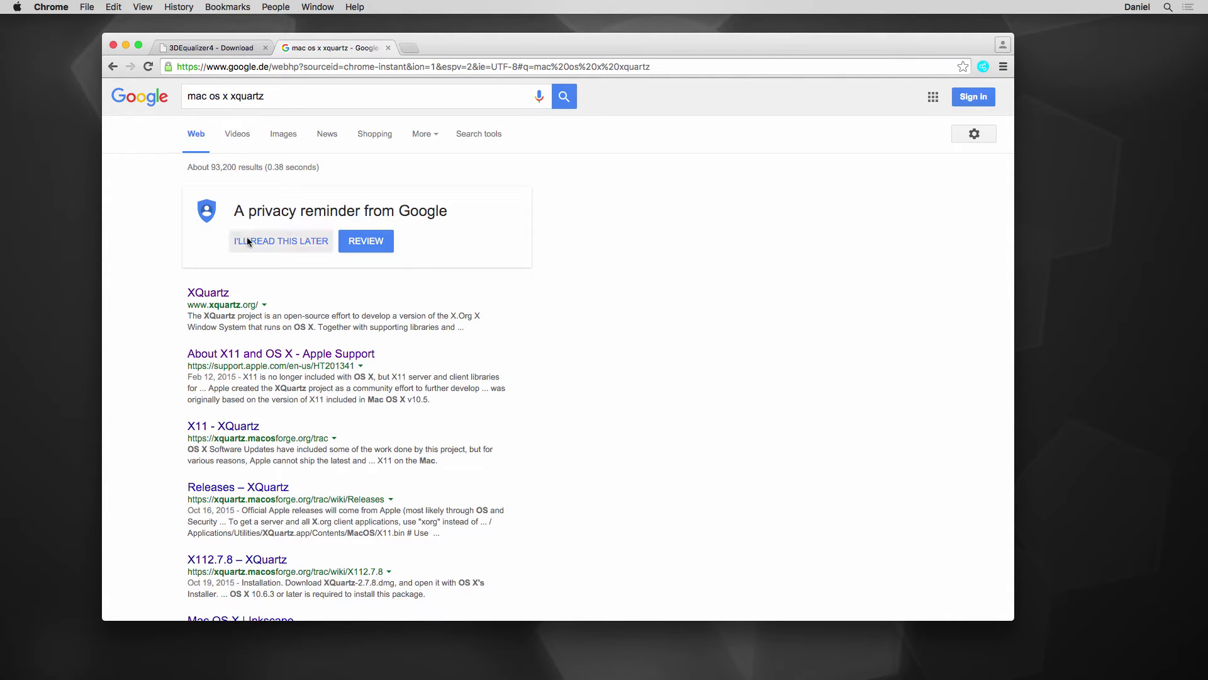
left_click(257, 353)
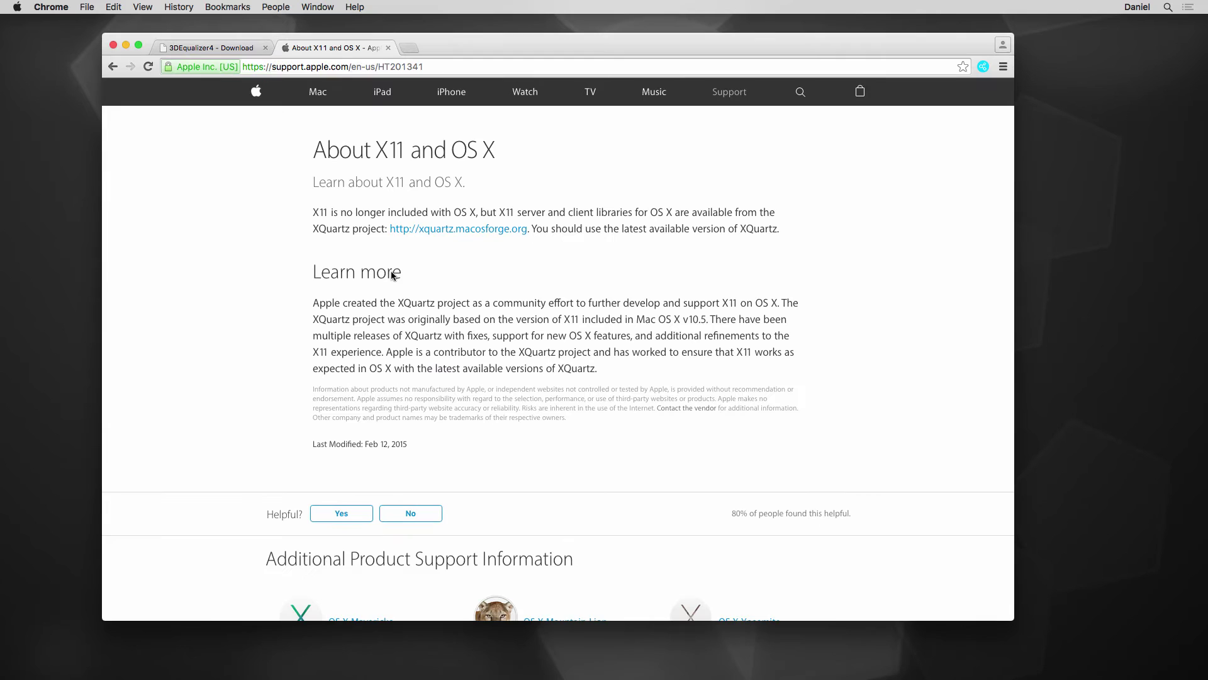
left_click(476, 229)
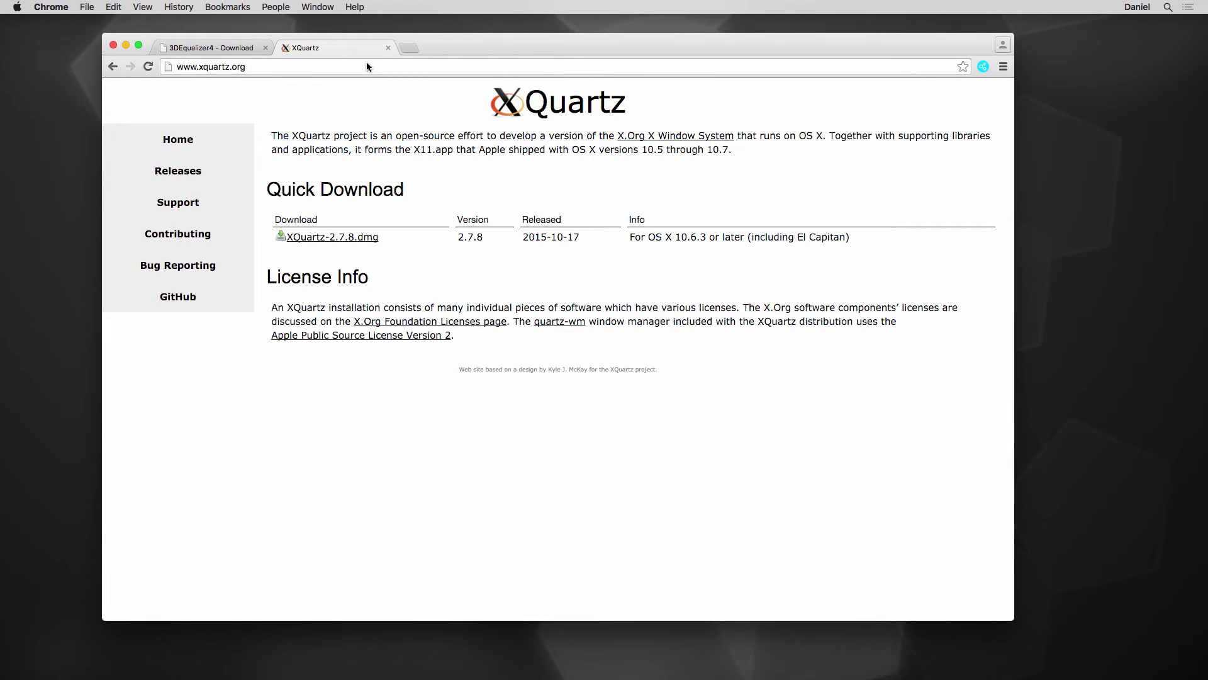
left_click(387, 48)
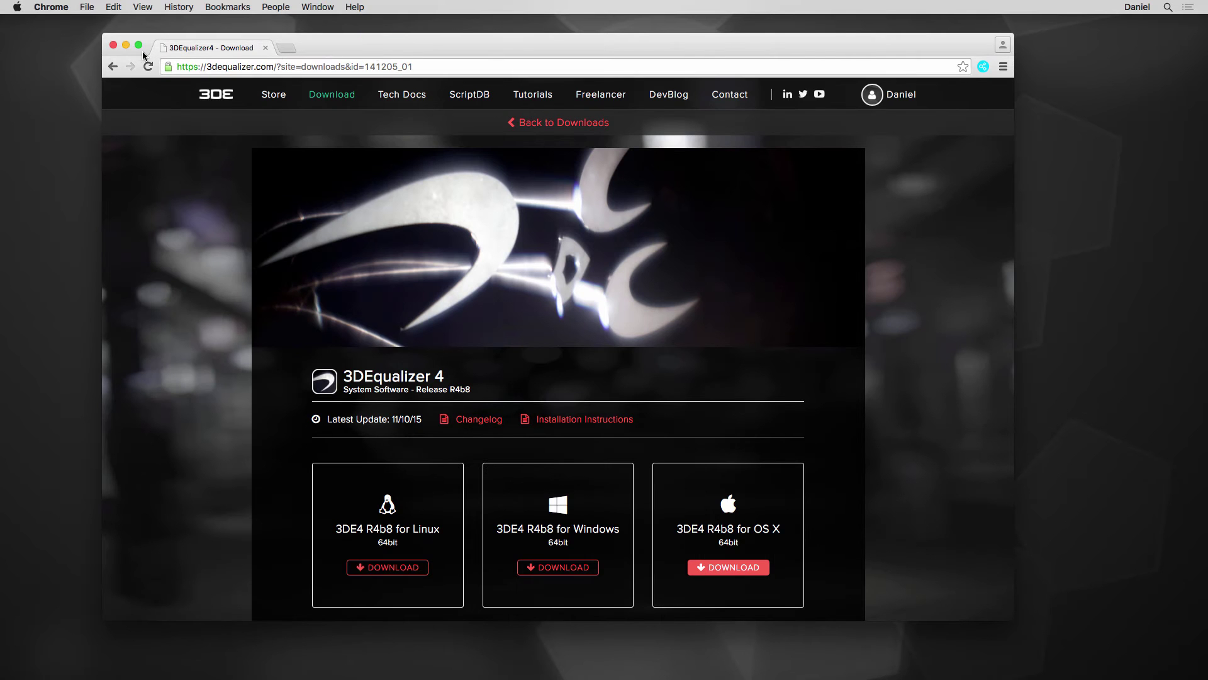
- Launch XQuartz from the Utilities folder and open its Preferences
left_click(125, 45)
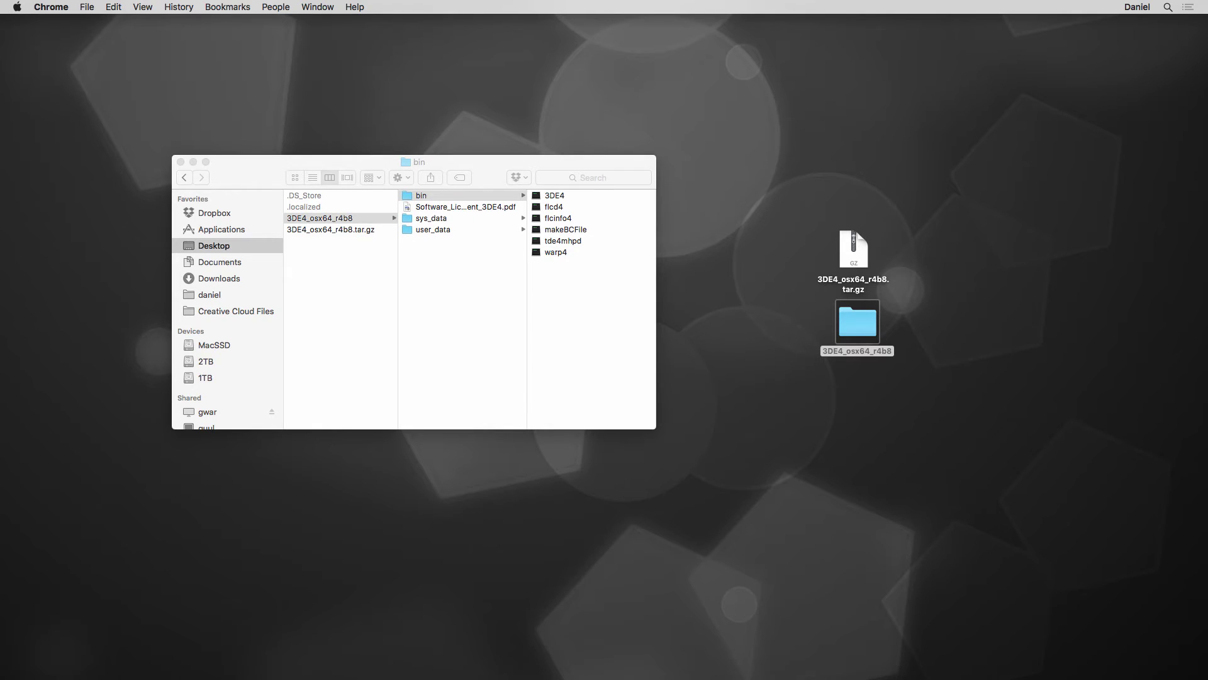
left_click(780, 657)
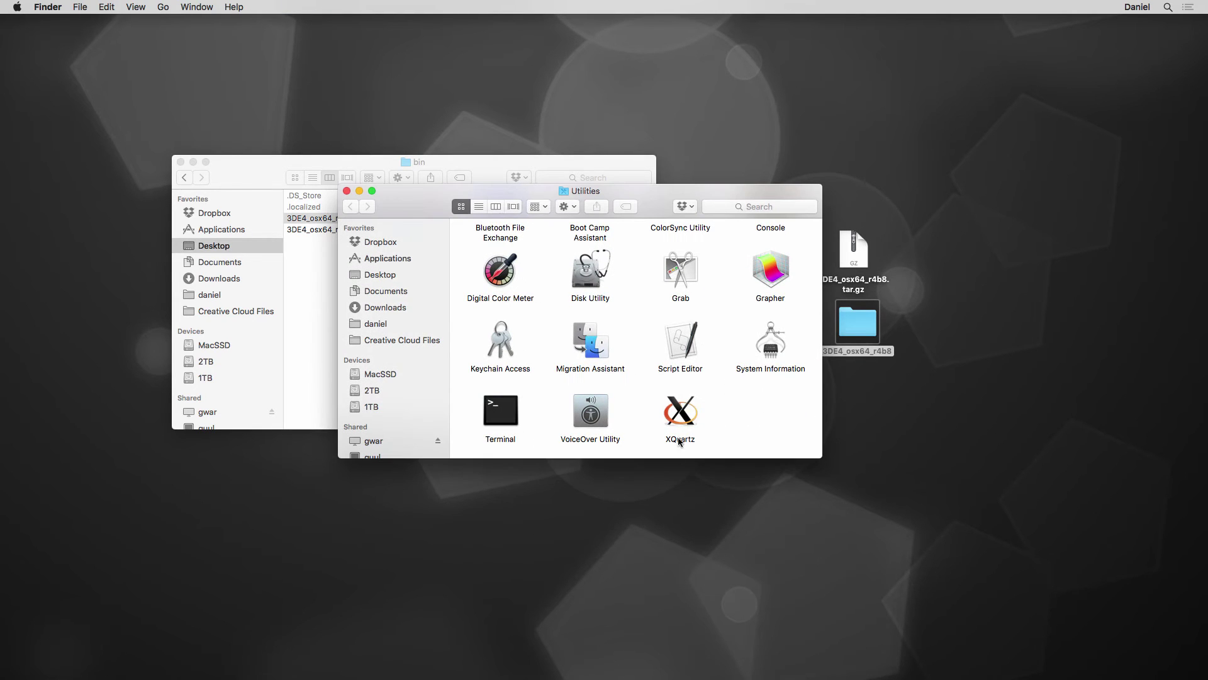
double_click(680, 420)
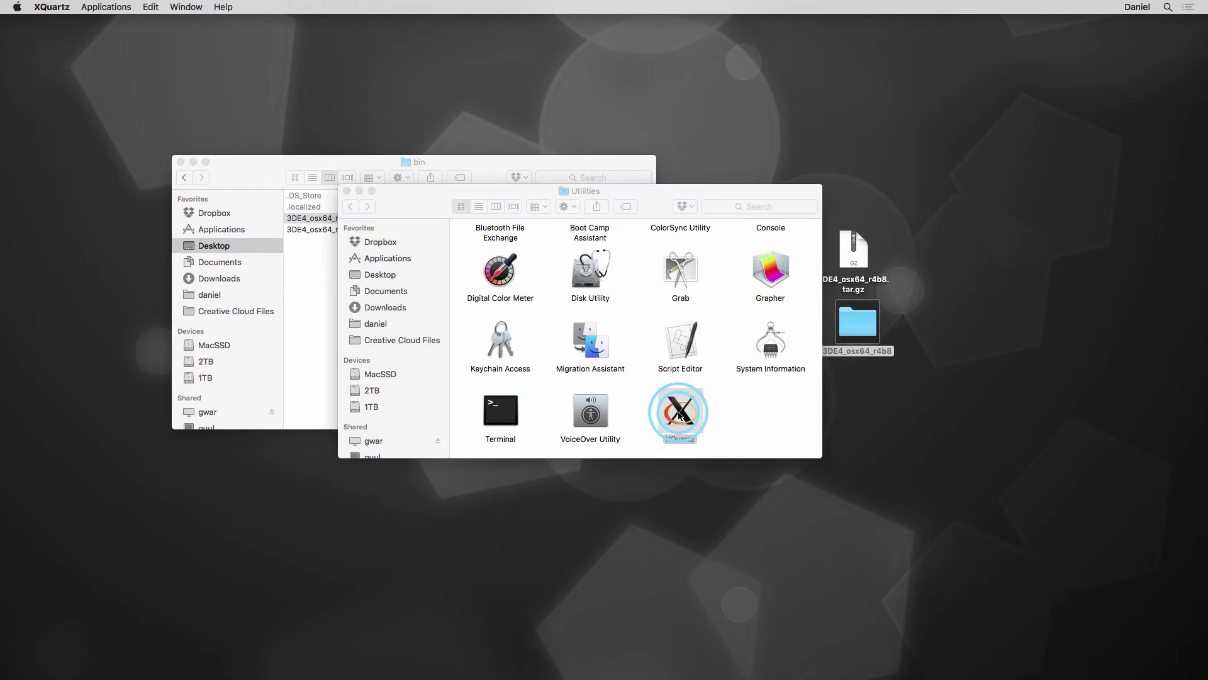
left_click(60, 7)
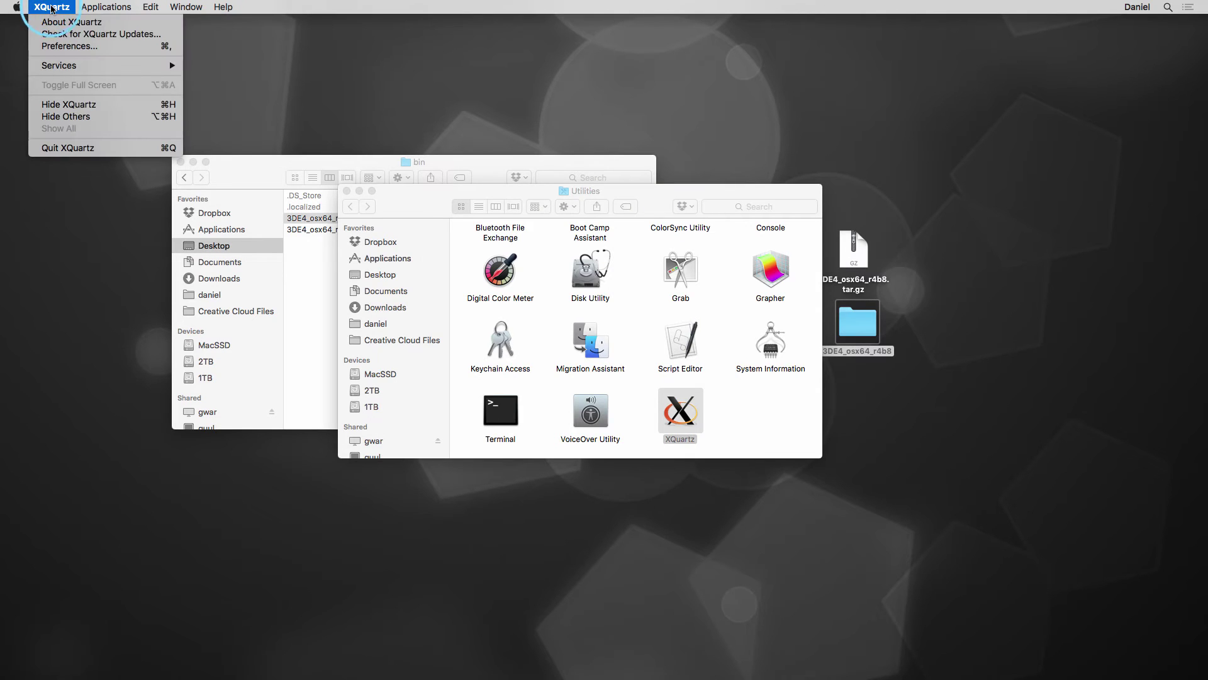
left_click(66, 47)
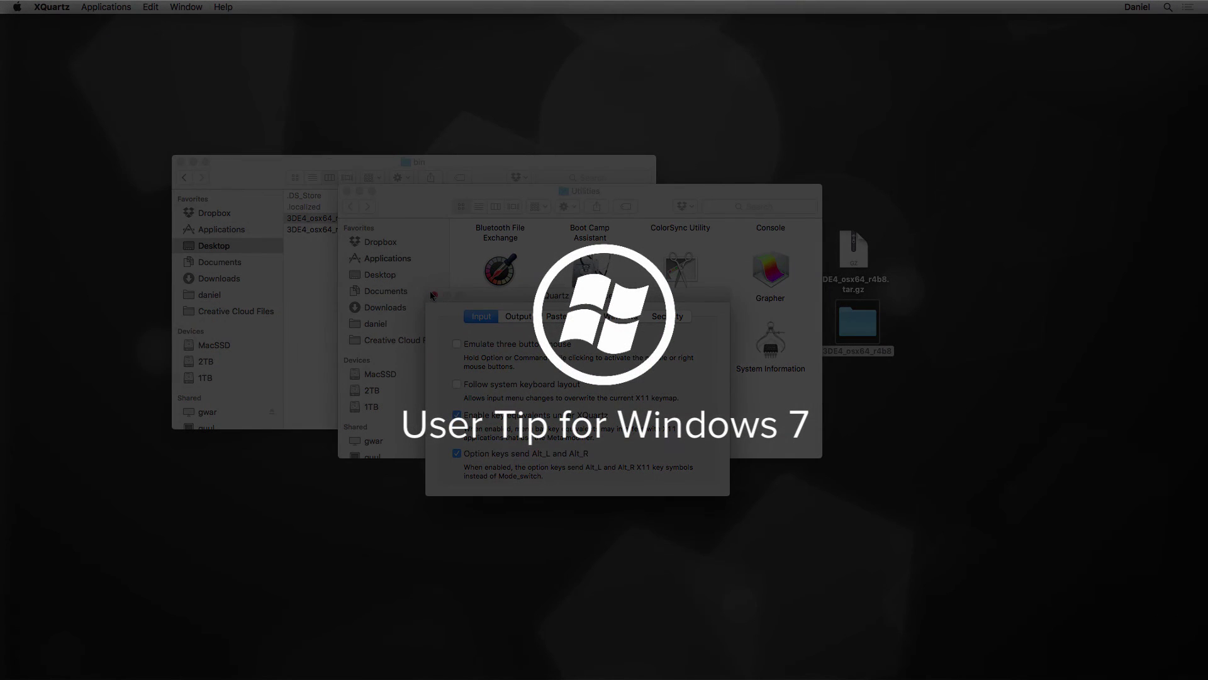
- Close the XQuartz Preferences and the Utilities Finder window
left_click(434, 295)
left_click(347, 190)
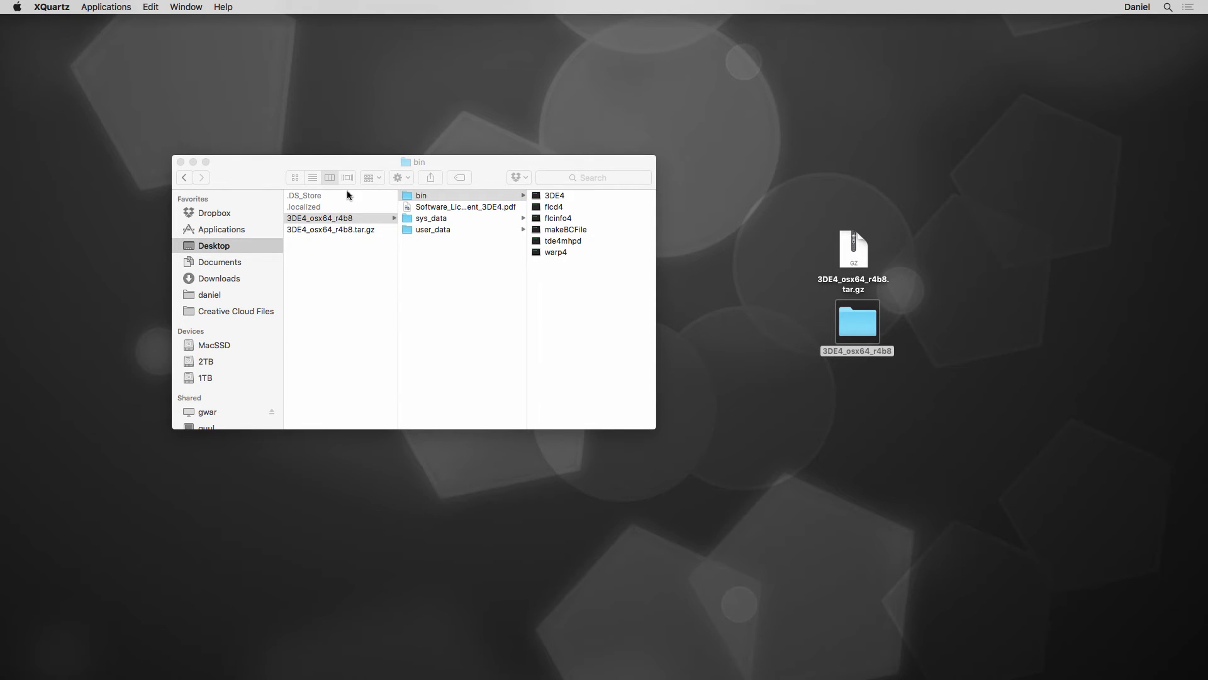
- Launch 3DE4 from bin and connect the License Manager using the account's 3DE ID and password
left_click(457, 165)
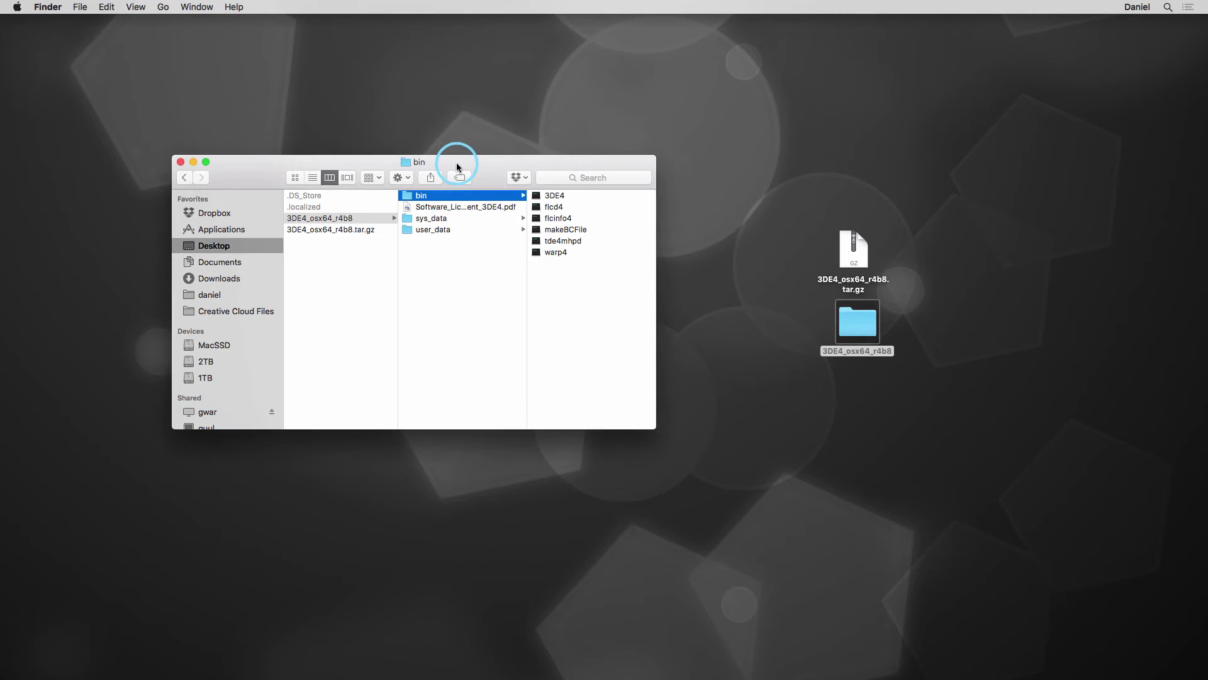
double_click(554, 195)
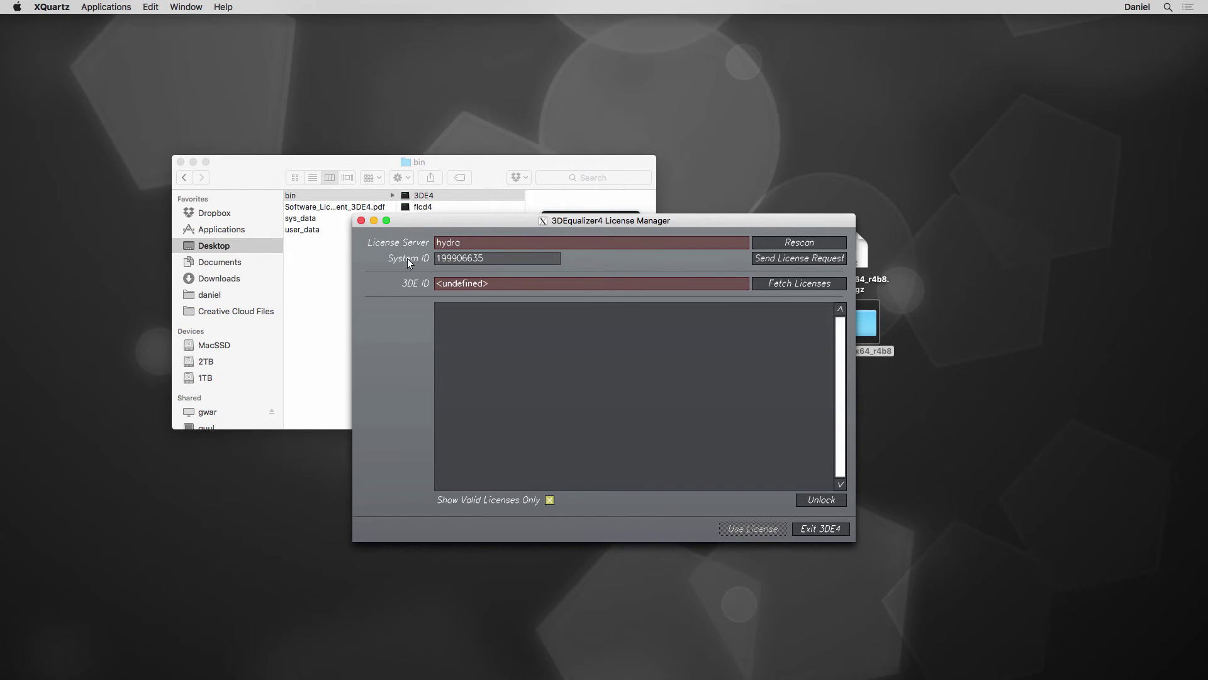
left_click_drag(504, 281, 400, 284)
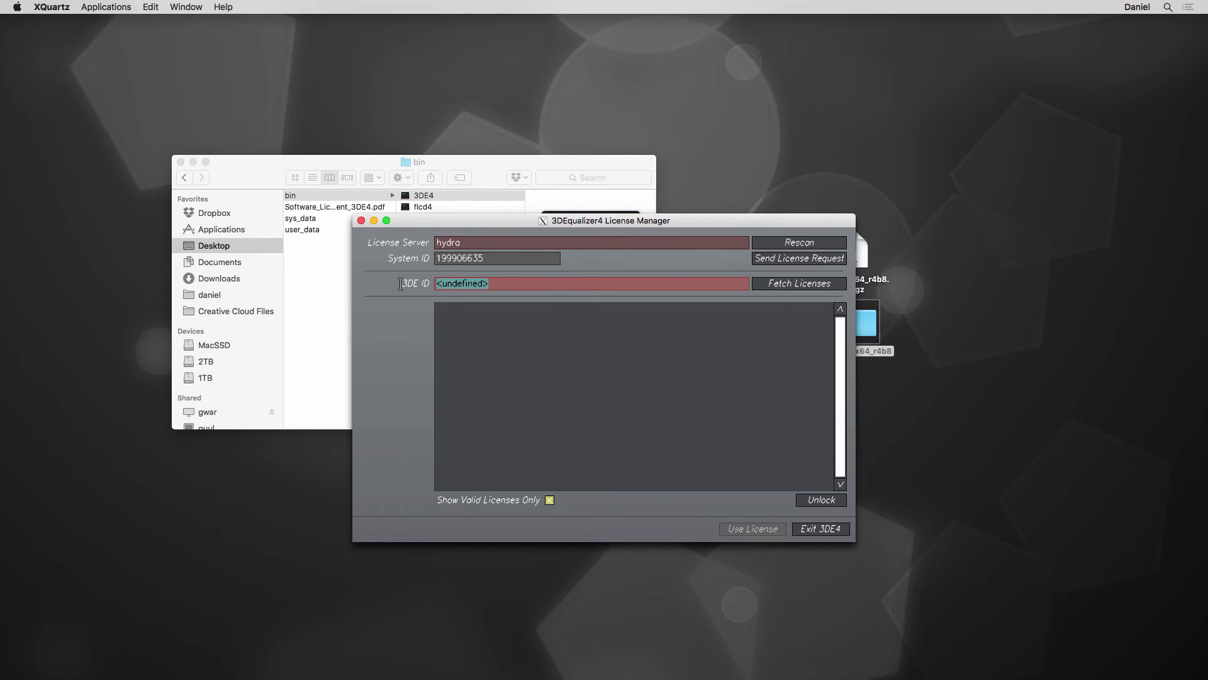
key("Return")
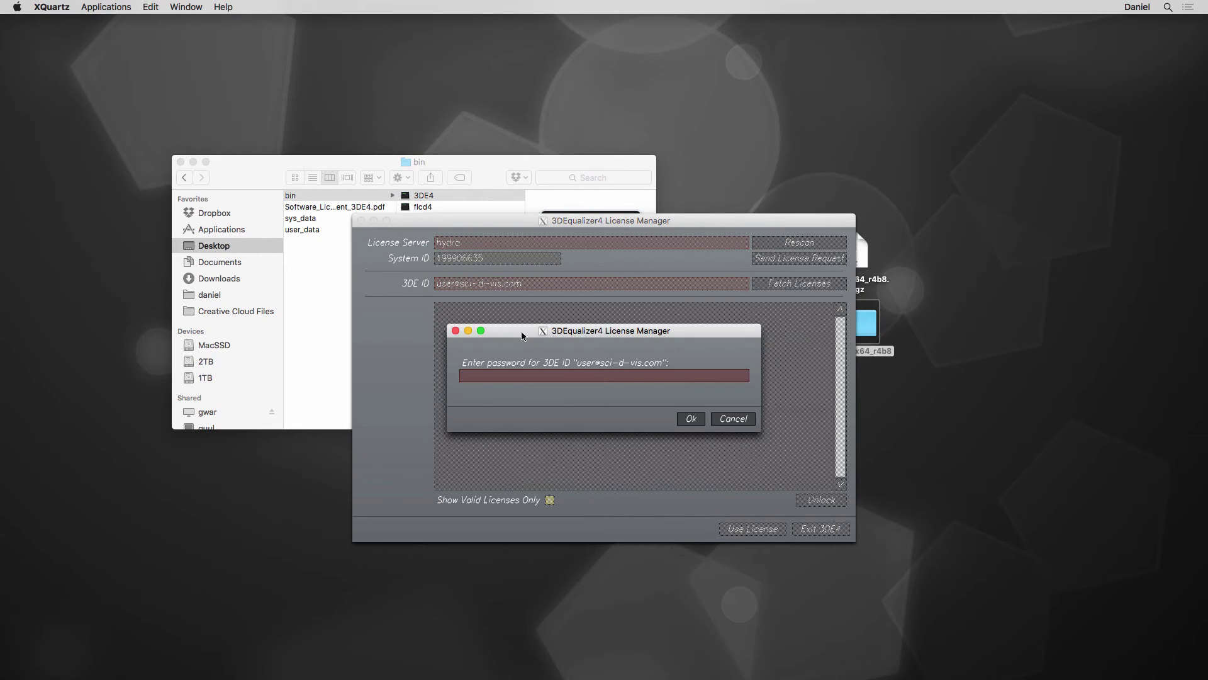
left_click(566, 372)
type("**********")
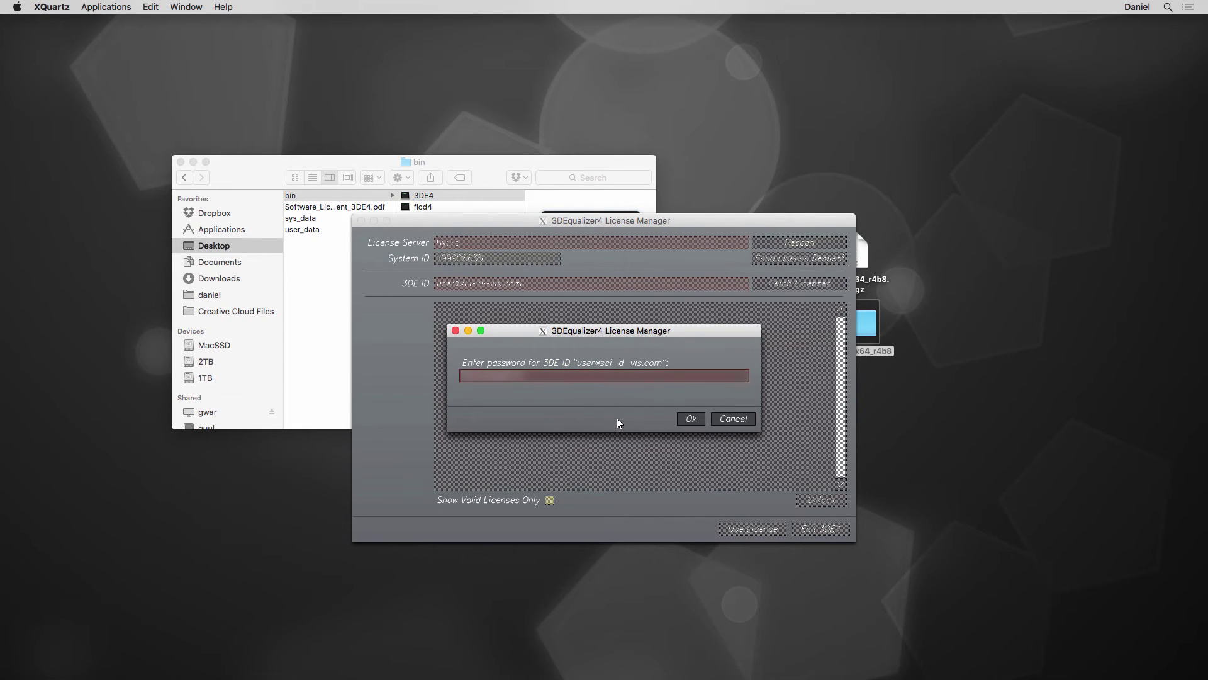
left_click(692, 418)
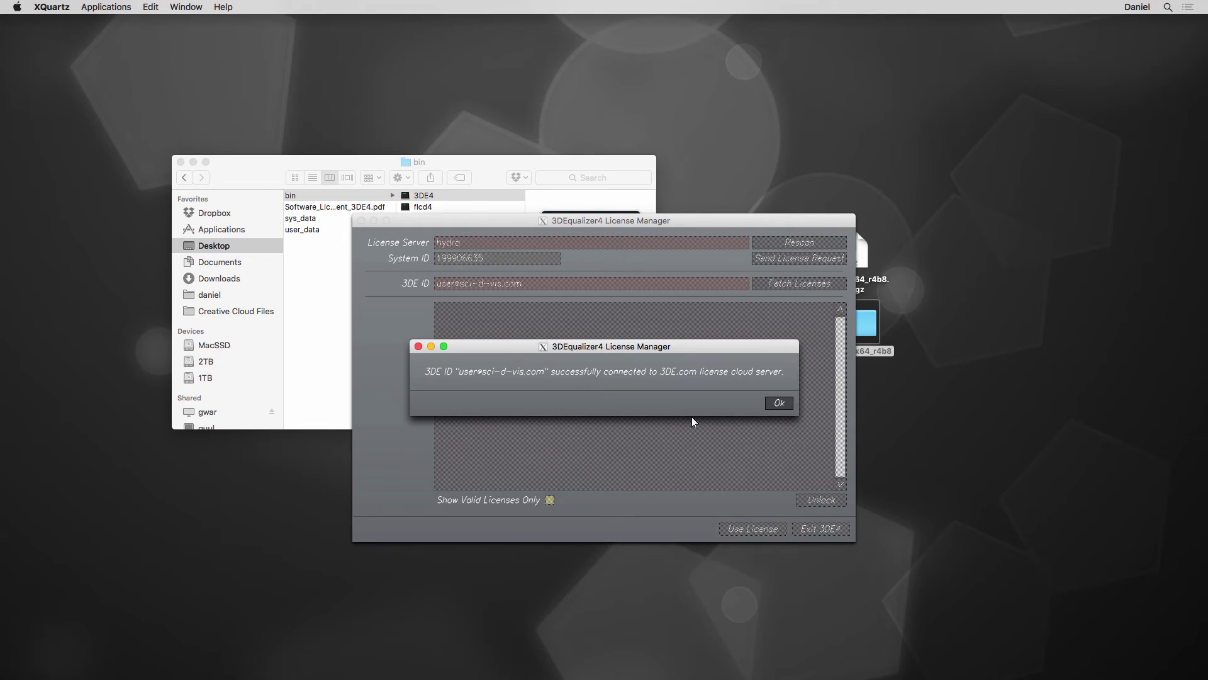
- Fetch licenses from the 3DE.com cloud server
left_click(778, 404)
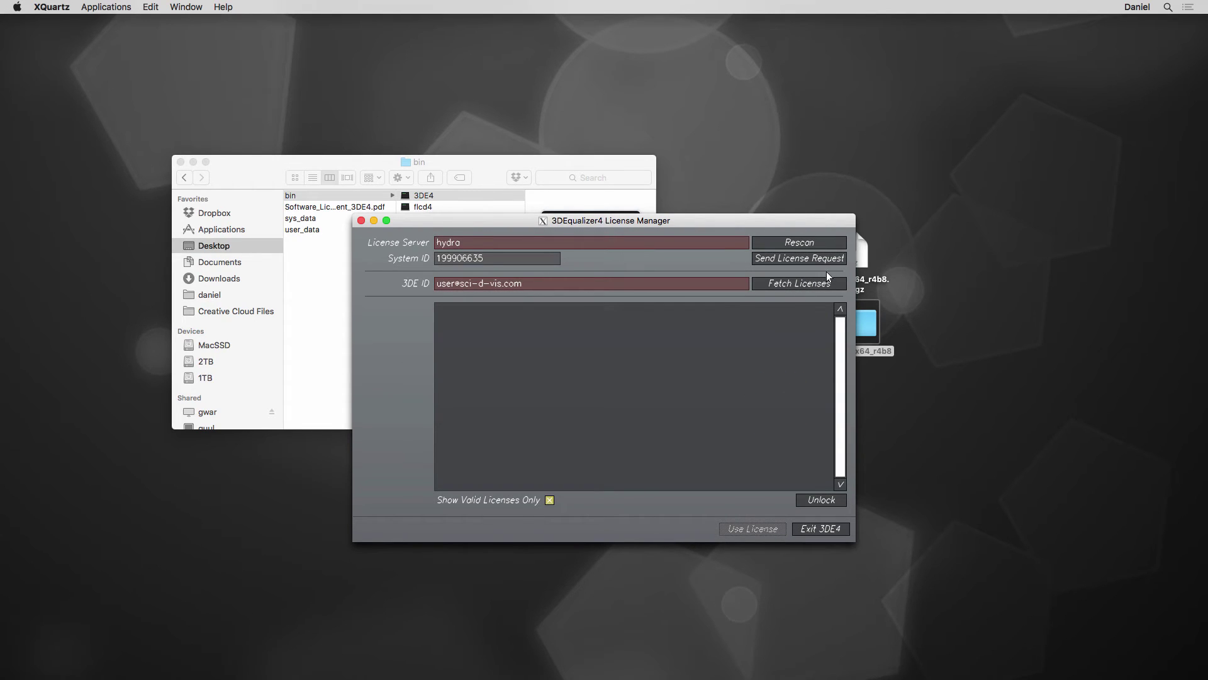
left_click(783, 285)
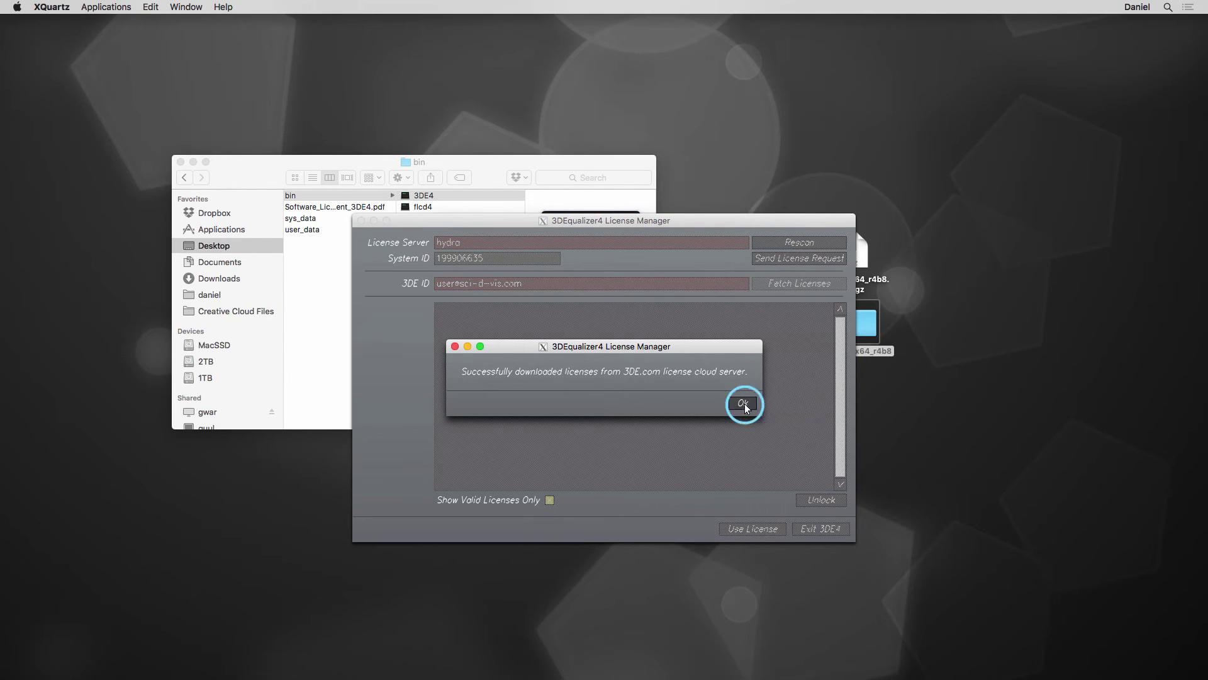
left_click(744, 403)
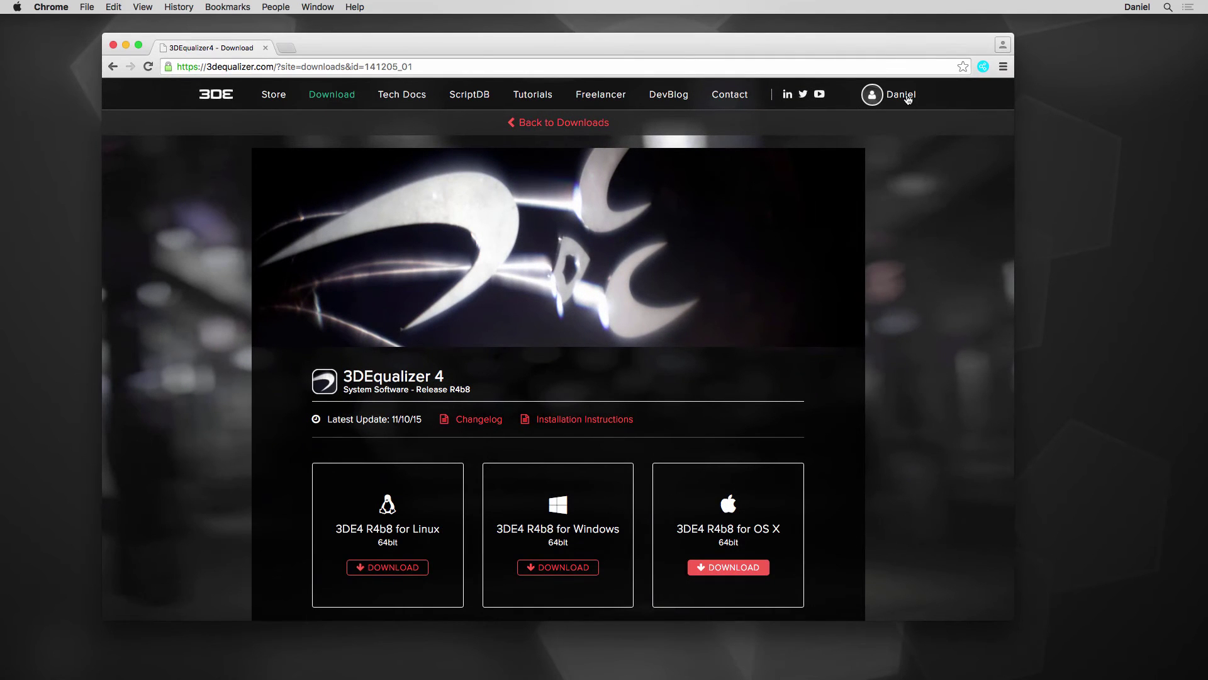
- Check the account's Purchases & Licenses page on 3dequalizer.com, then minimise Chrome
left_click(907, 97)
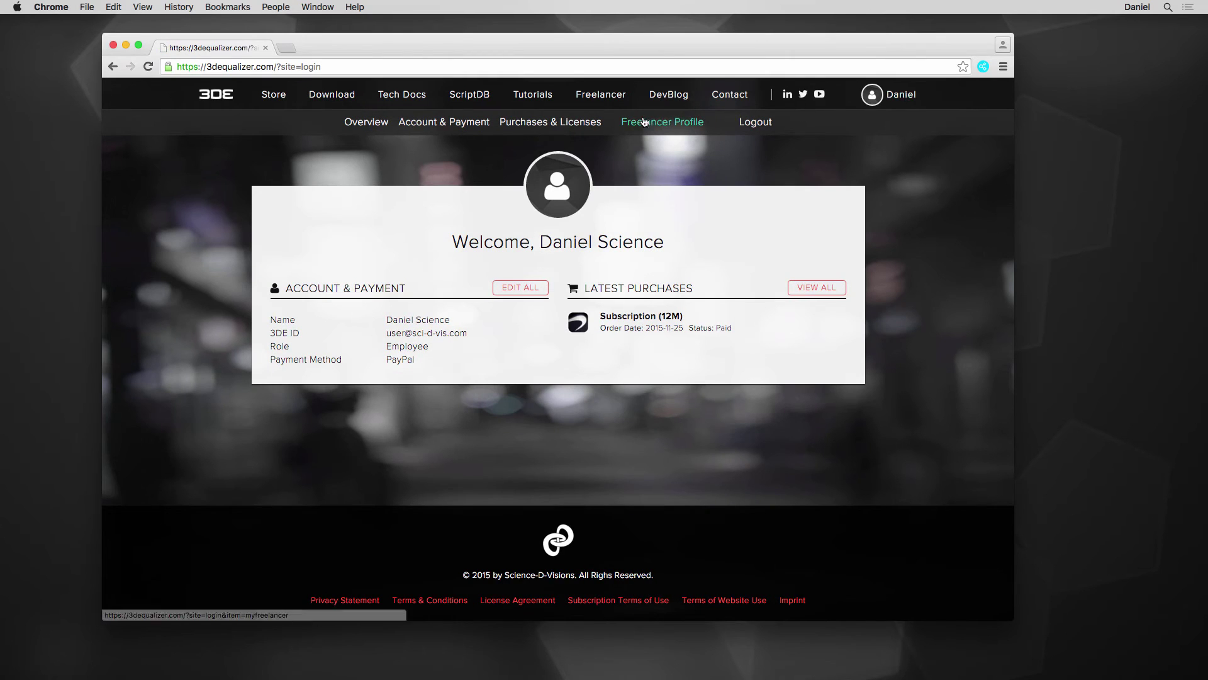
left_click(555, 124)
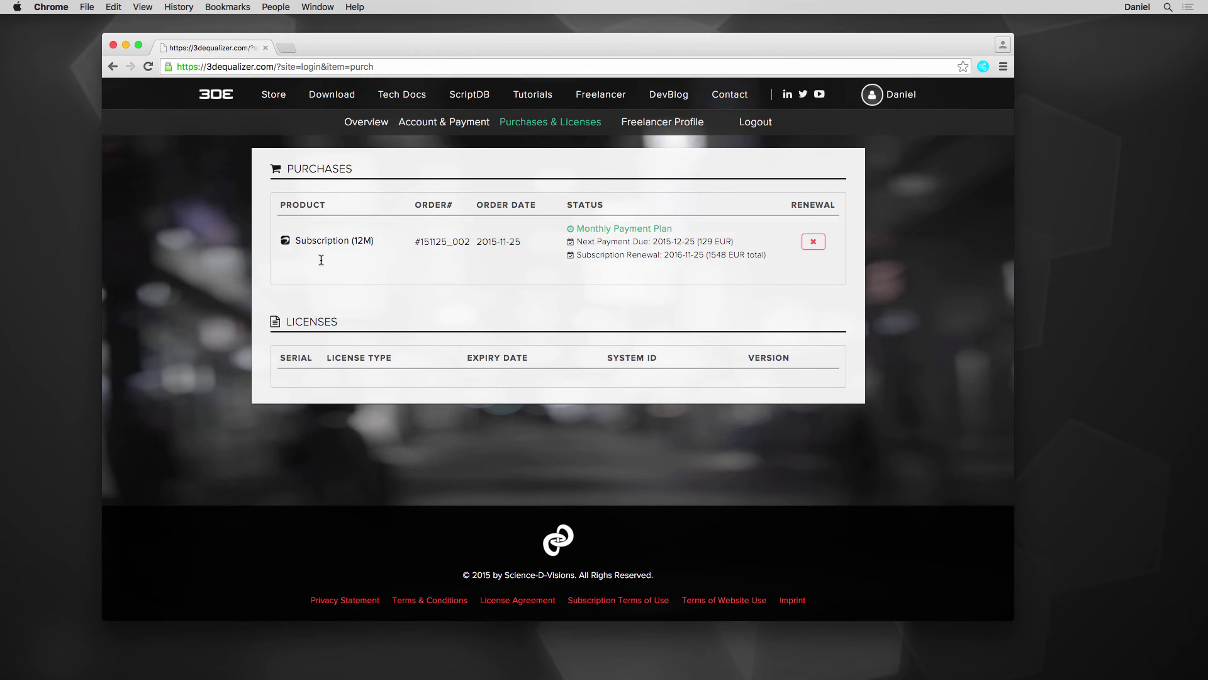
left_click(126, 46)
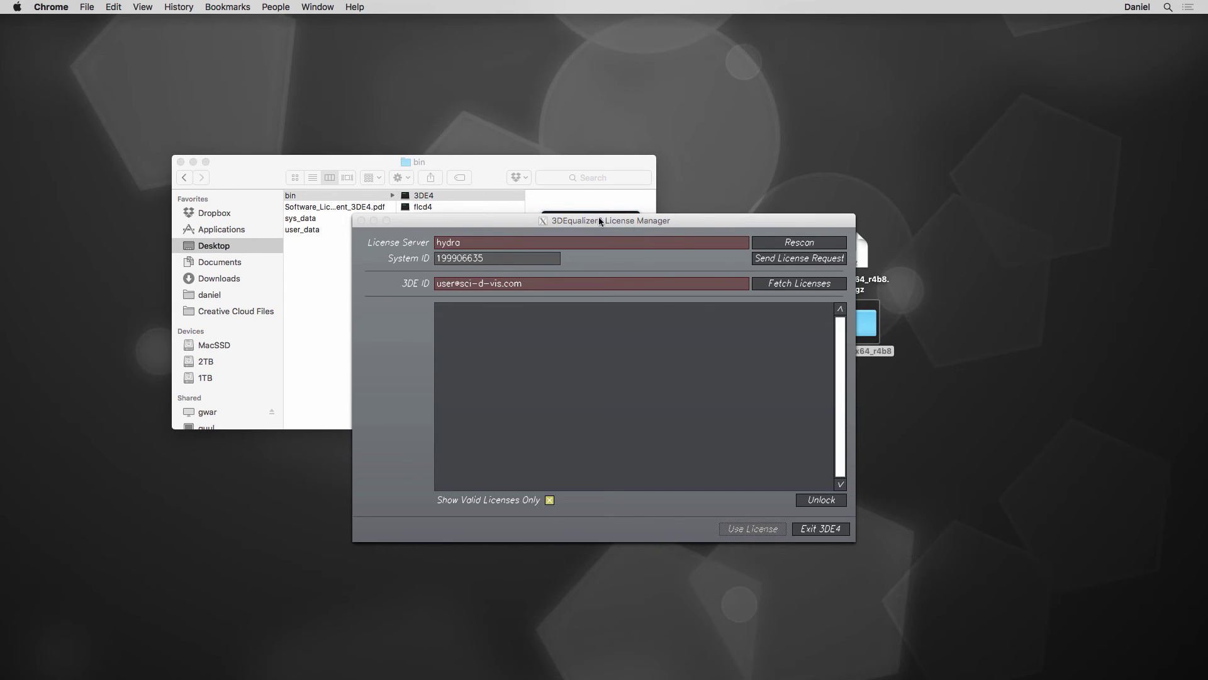
- Send a license request for the 12-month subscription with comment 'Thanks guys! Awesome work!'
left_click(796, 265)
left_click(797, 259)
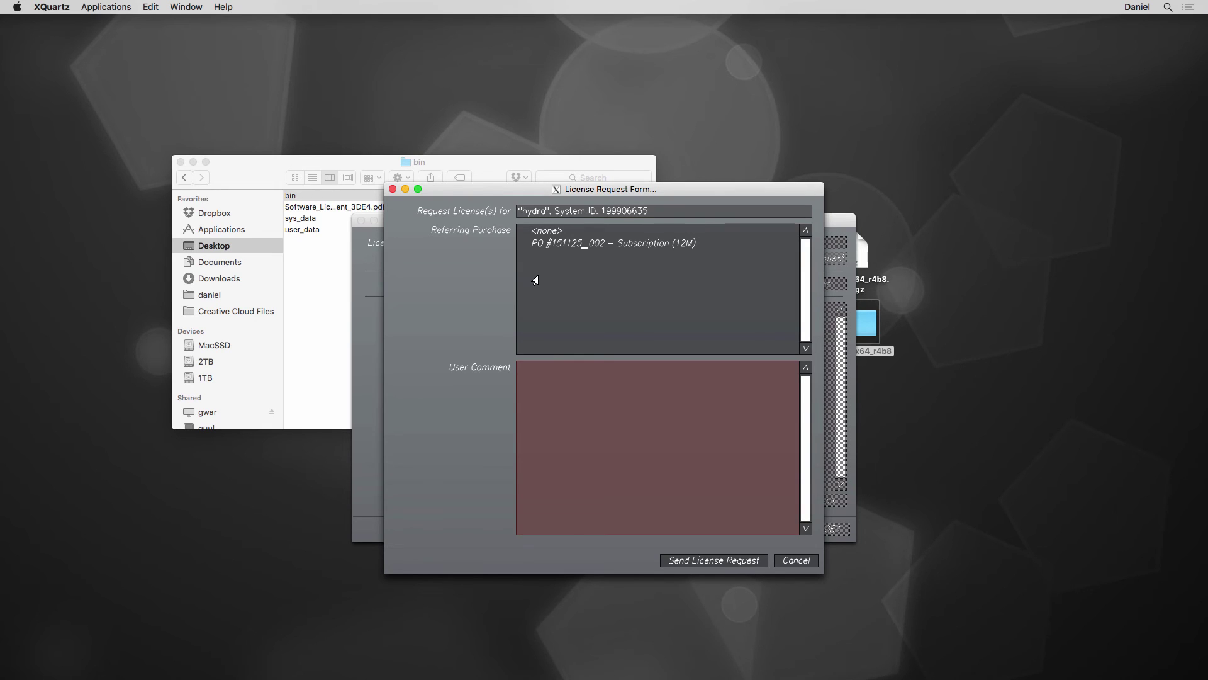
left_click(629, 245)
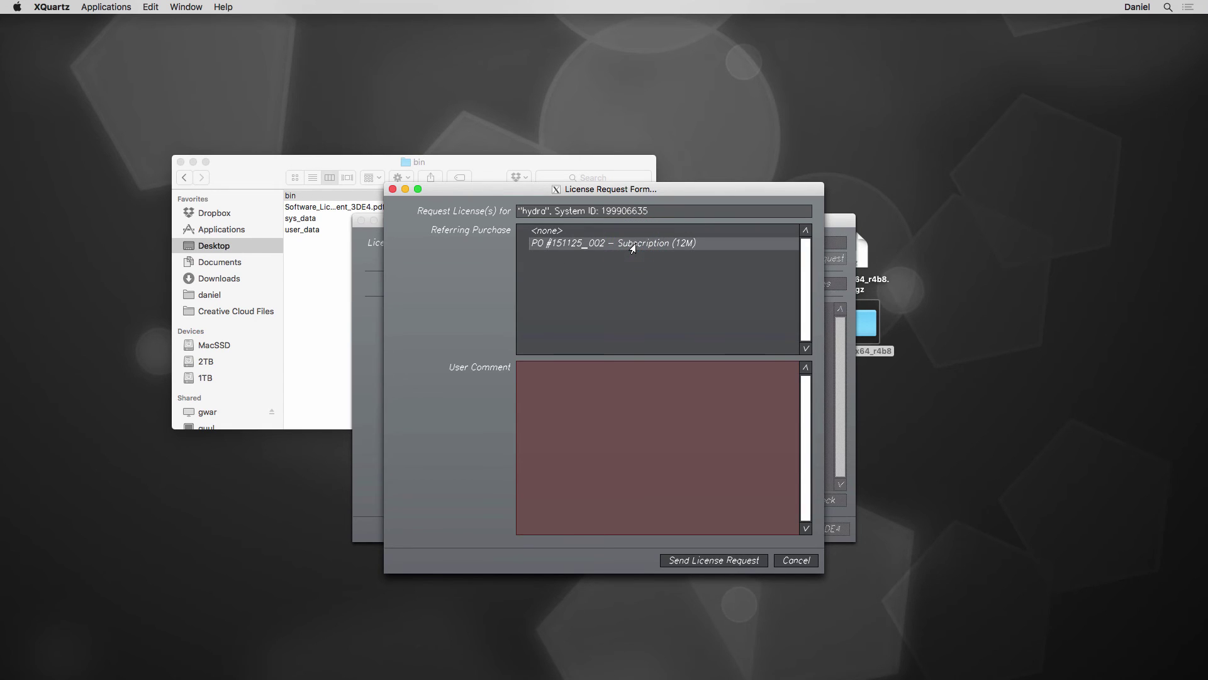
left_click(747, 373)
type("Thanks ")
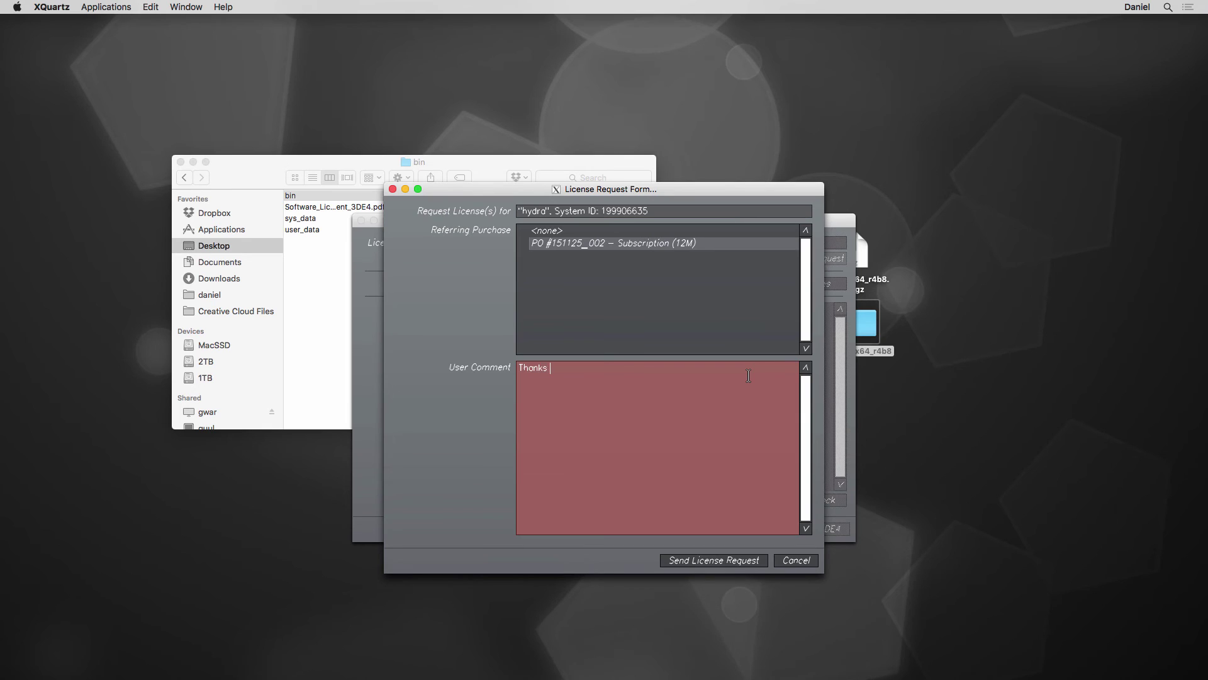
type("guys! Awesome work!")
left_click(716, 560)
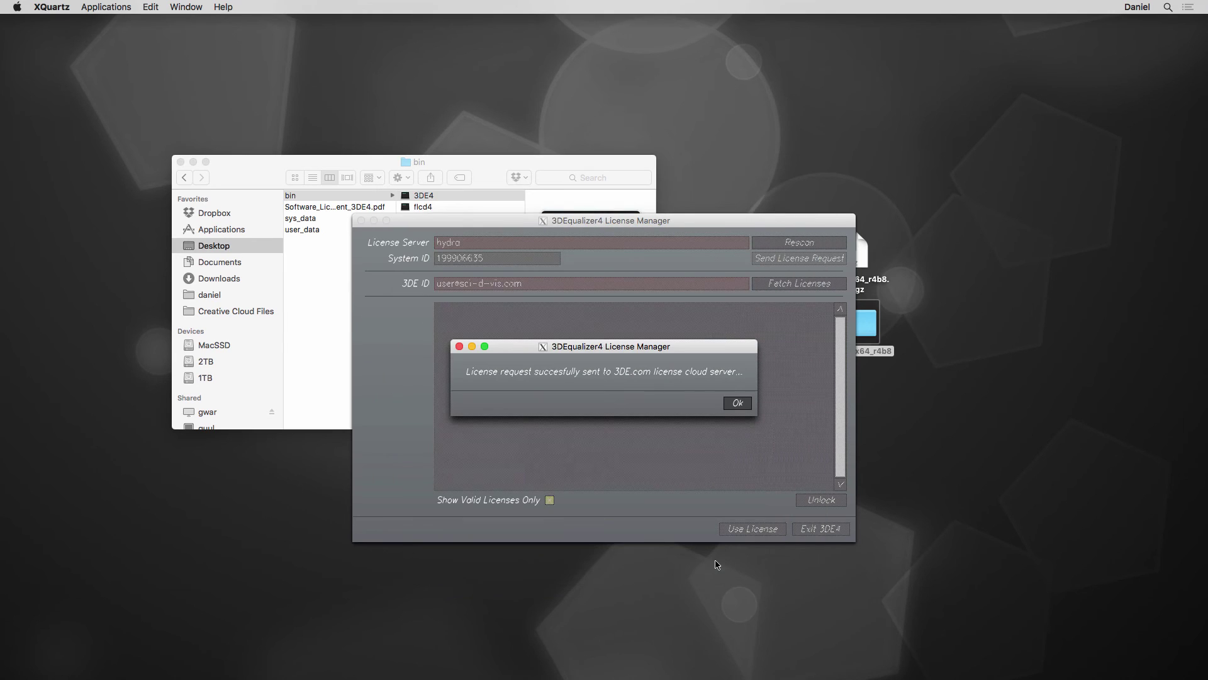
left_click(737, 405)
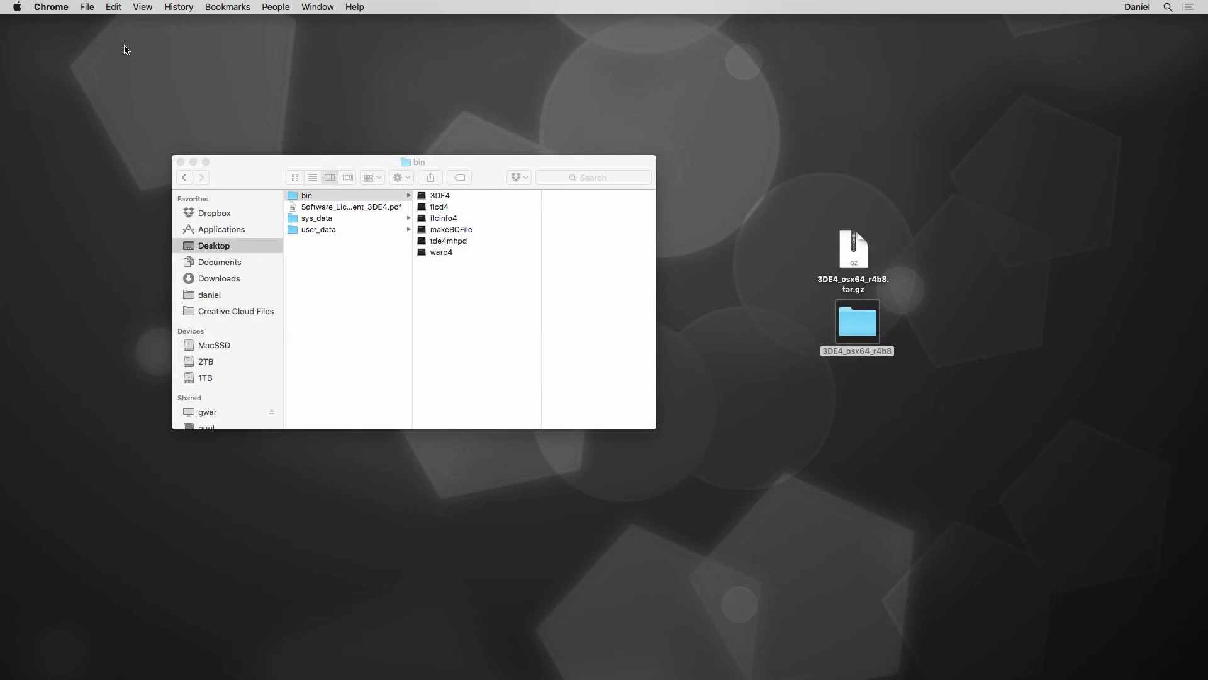
- Relaunch 3DE4, fetch the new license expiring 30/12/15, and start with the LOCKED license
double_click(448, 197)
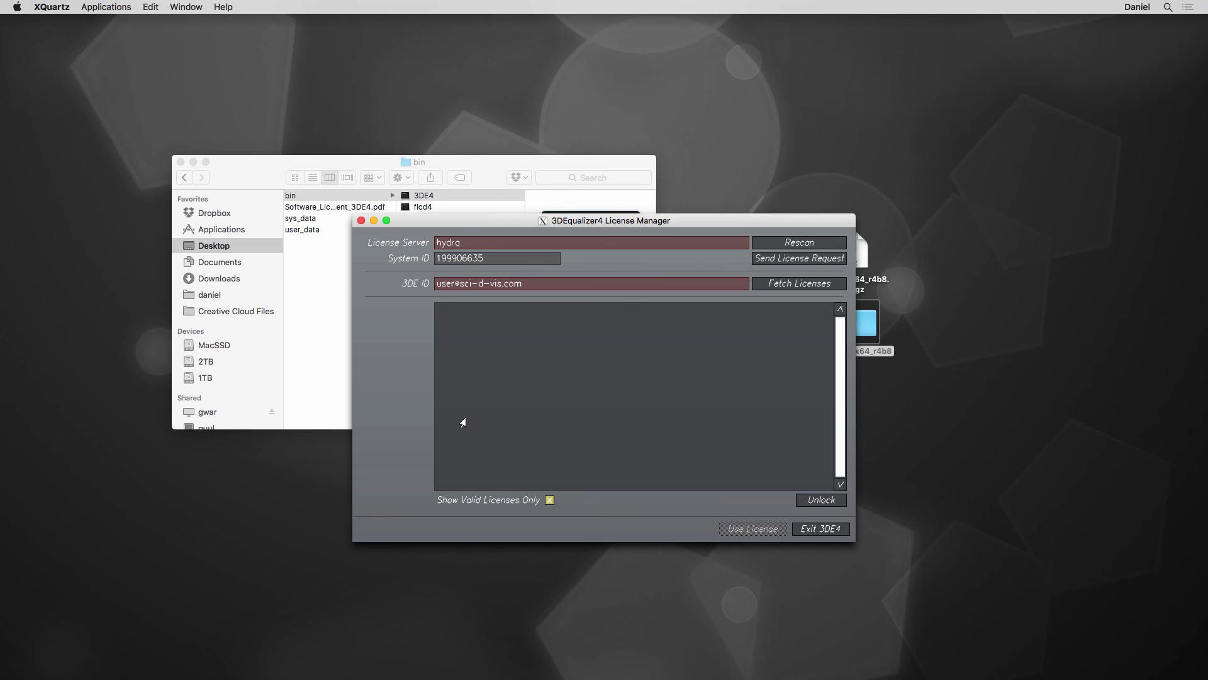
left_click(791, 285)
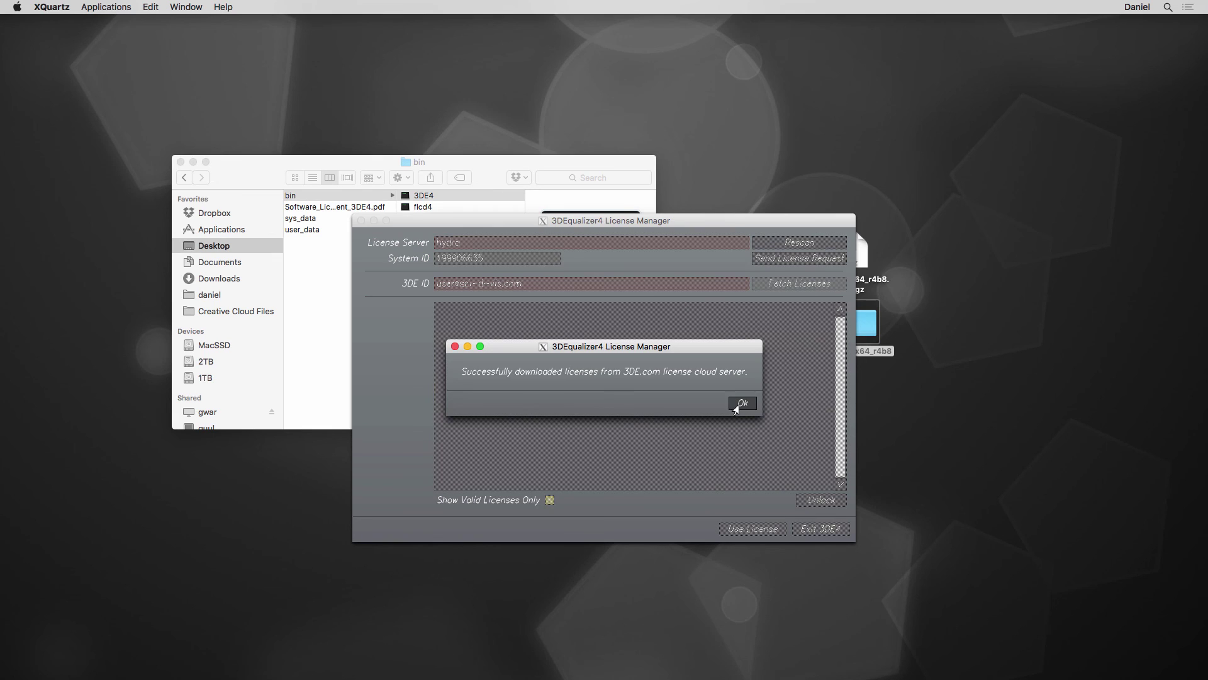
left_click(741, 404)
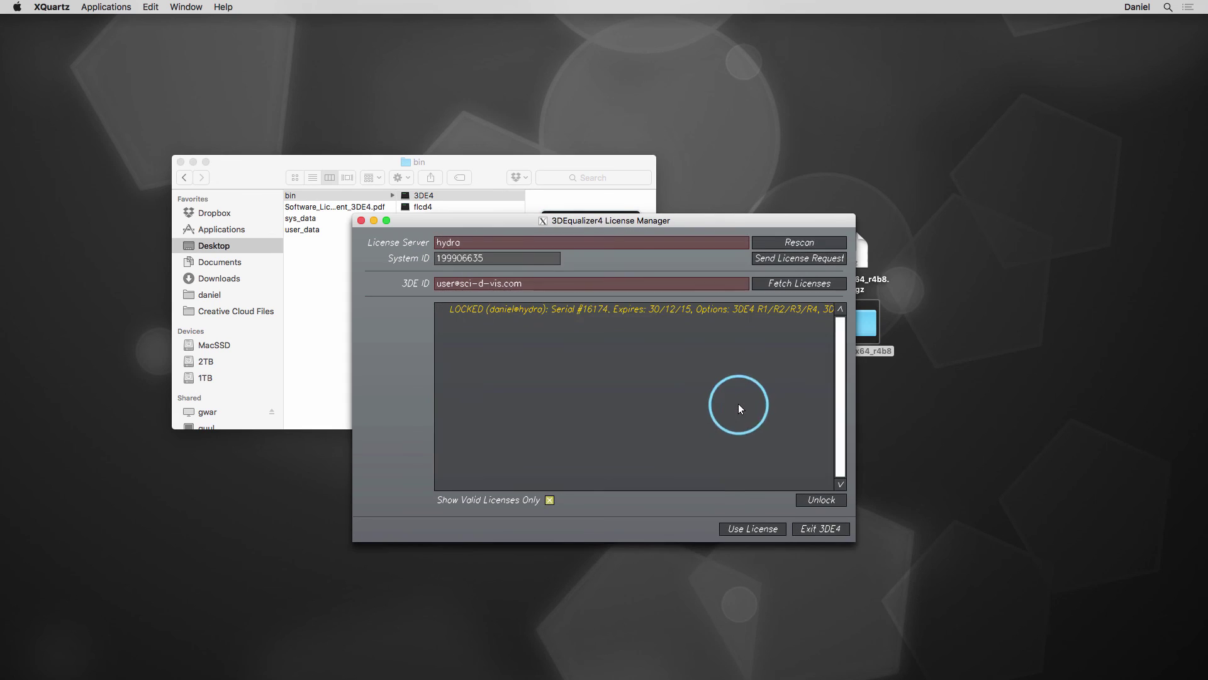
left_click(678, 309)
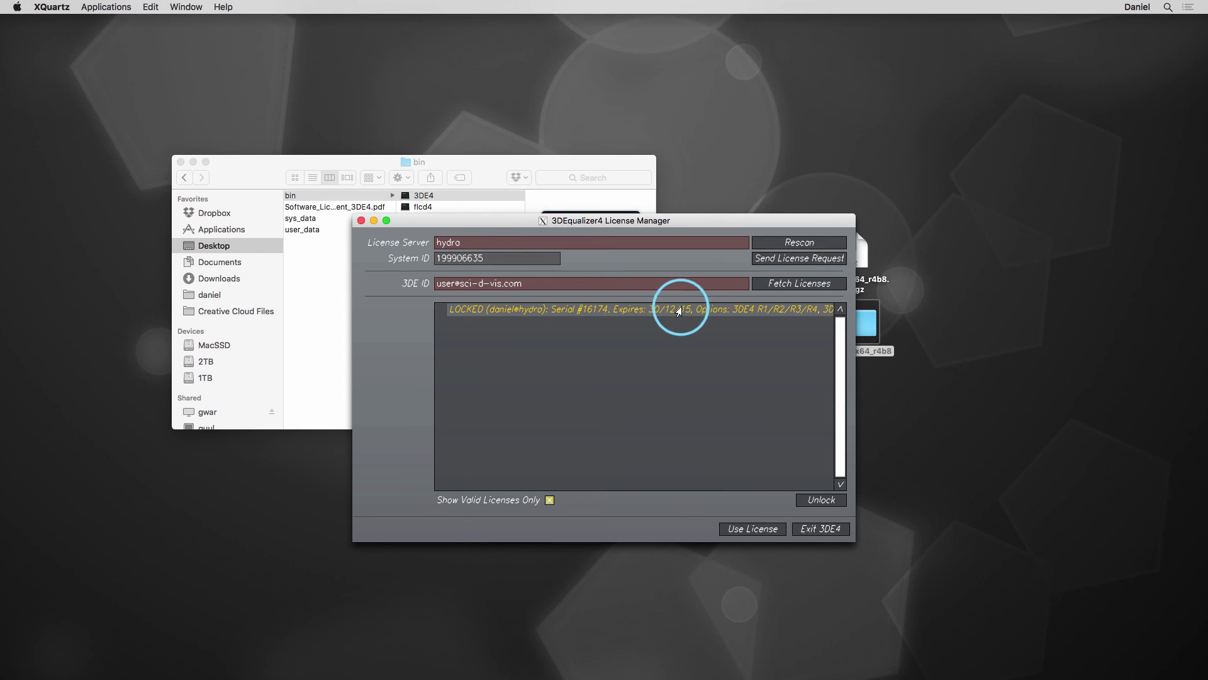
left_click(752, 529)
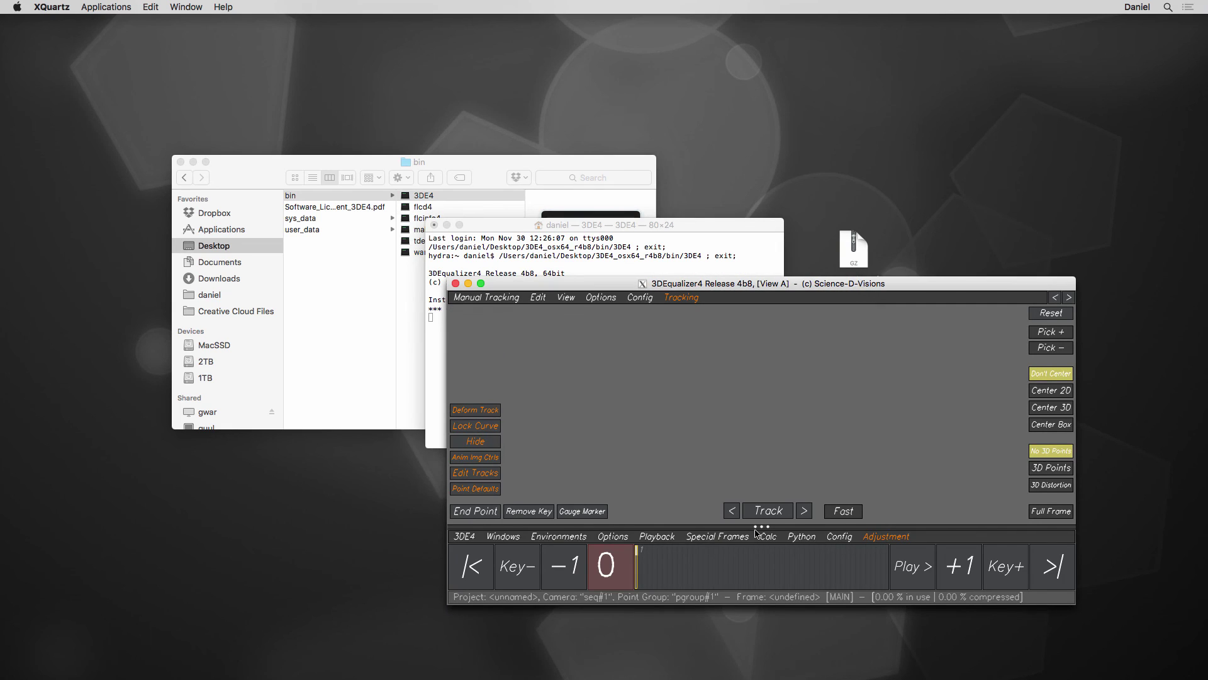
- Maximise the 3DEqualizer4 Release 4b8 window from its title bar to show the empty project full-screen
double_click(481, 283)
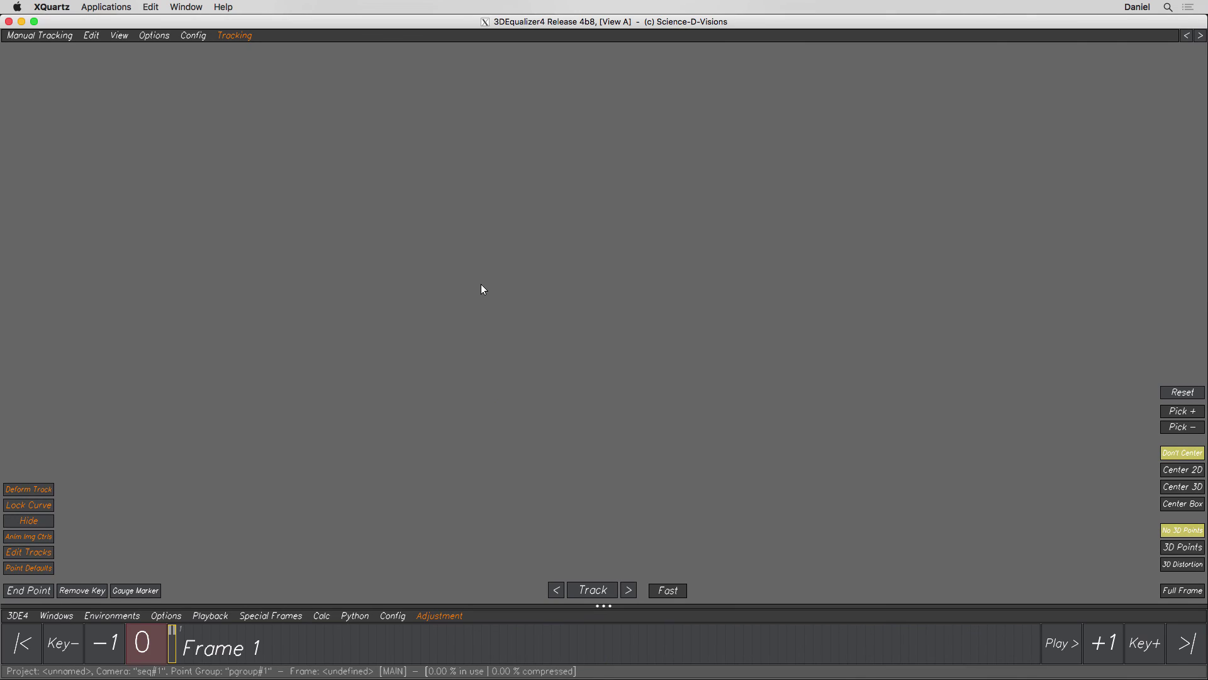